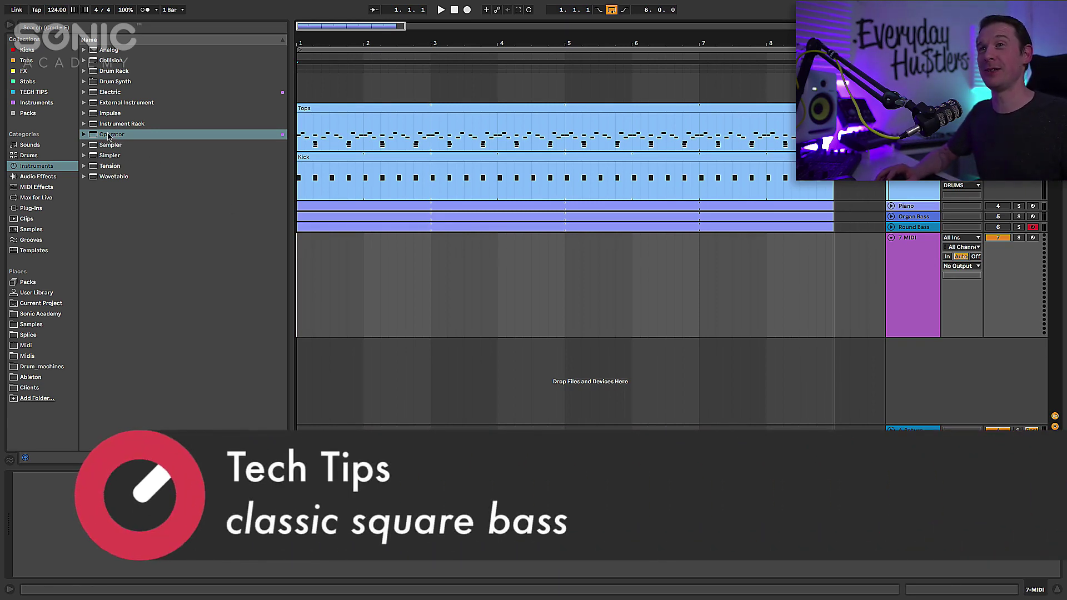
- Load Operator onto the empty 7 MIDI track and copy the Round Bass clip onto it
{"action": "left_click_drag", "start_coordinate": [108, 137], "coordinate": [116, 144]}
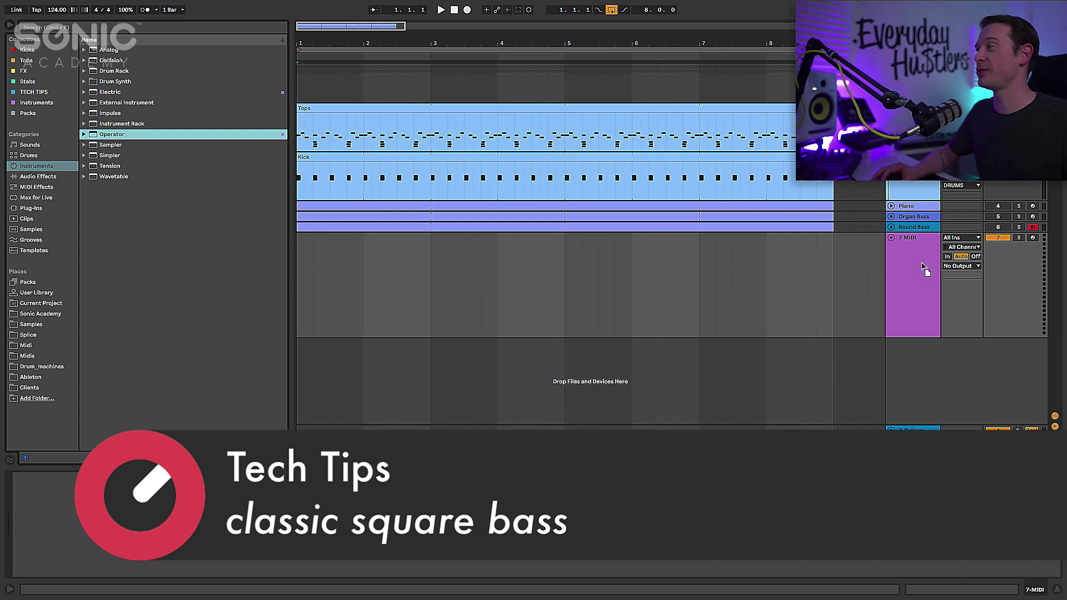
{"action": "left_click_drag", "start_coordinate": [921, 265], "coordinate": [921, 266]}
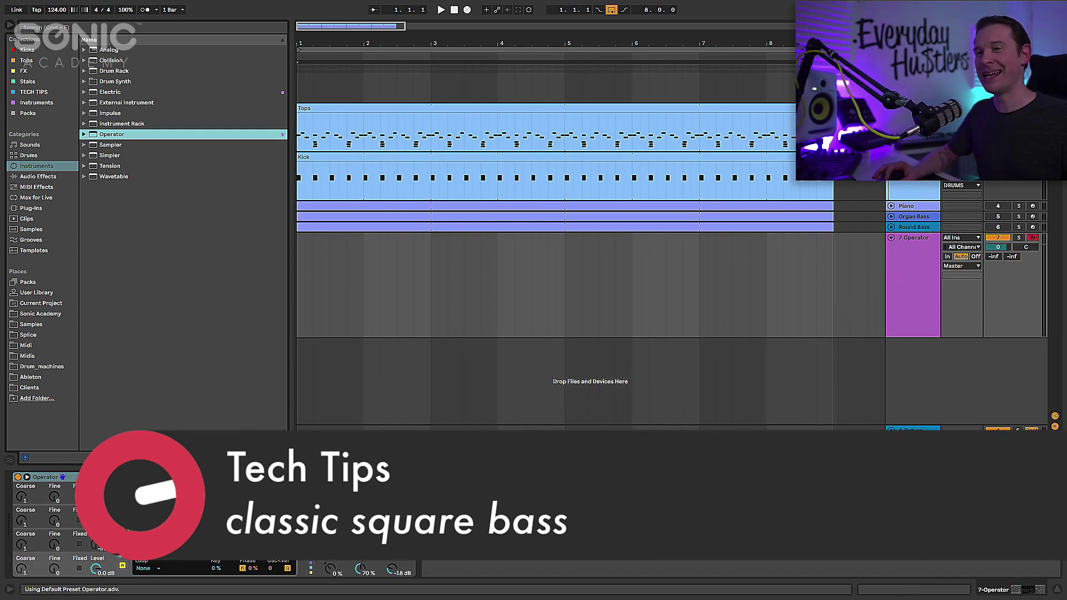
{"action": "left_click", "coordinate": [891, 227]}
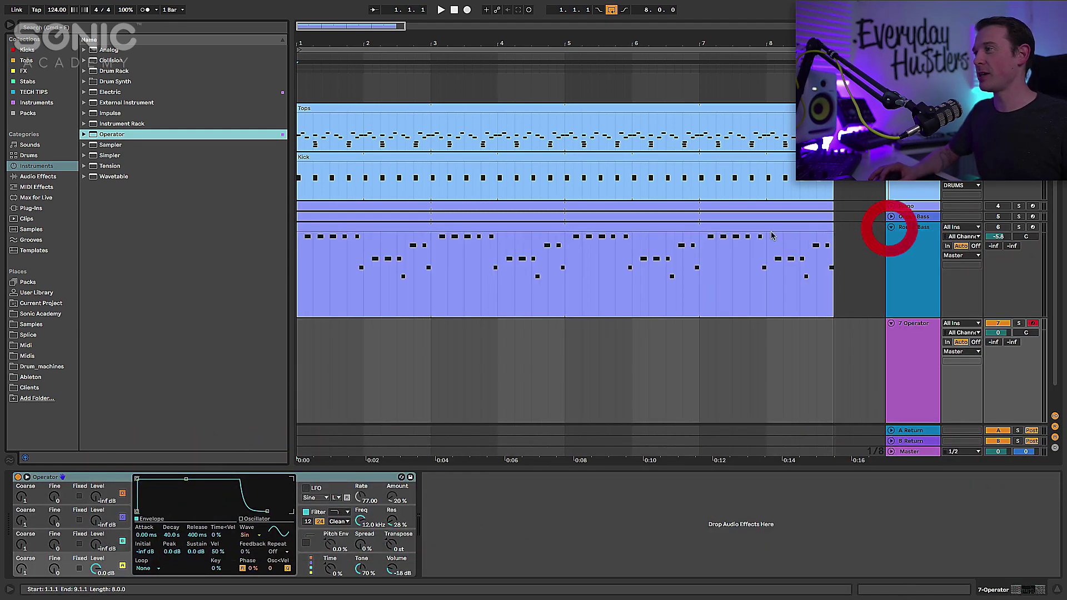
{"action": "left_click_drag", "start_coordinate": [680, 238], "coordinate": [678, 325]}
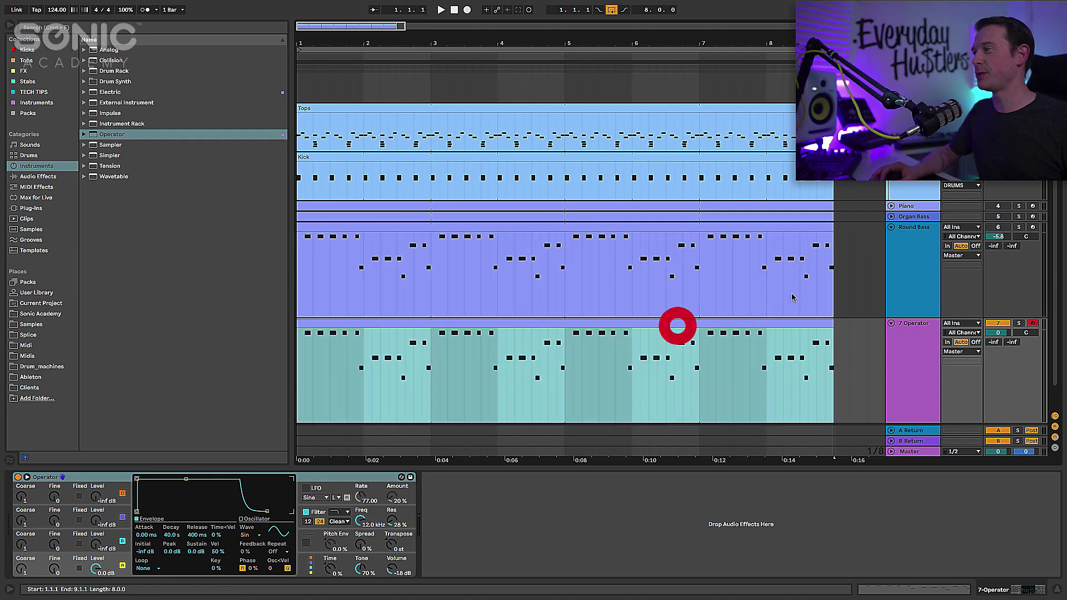
{"action": "left_click", "coordinate": [891, 227]}
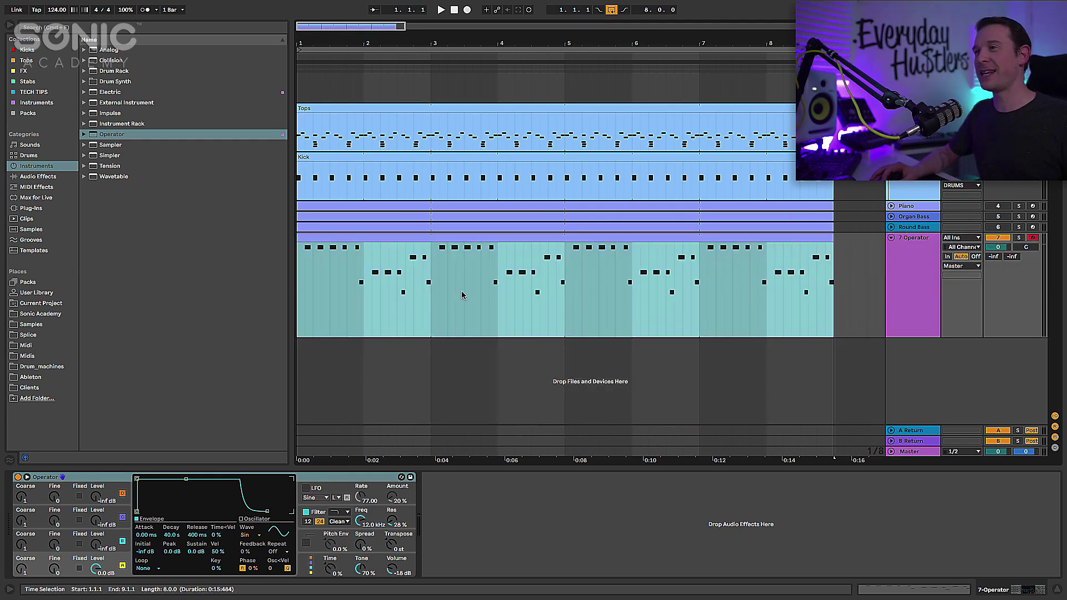
- Play from bar 1, solo the Operator track and lower its volume to about -4 dB
{"action": "left_click", "coordinate": [298, 270]}
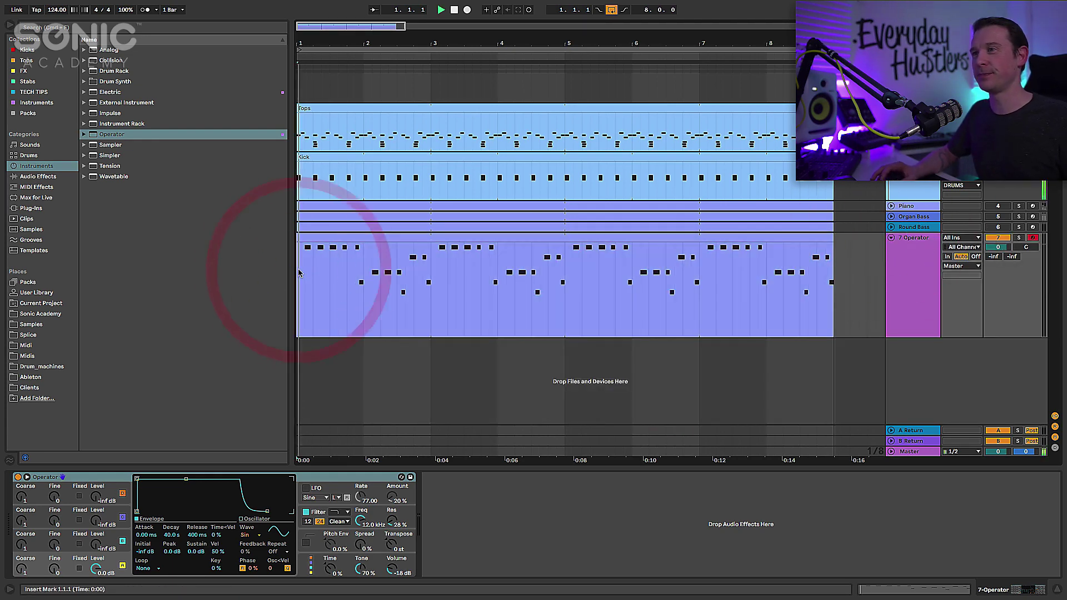
{"action": "key", "text": "space"}
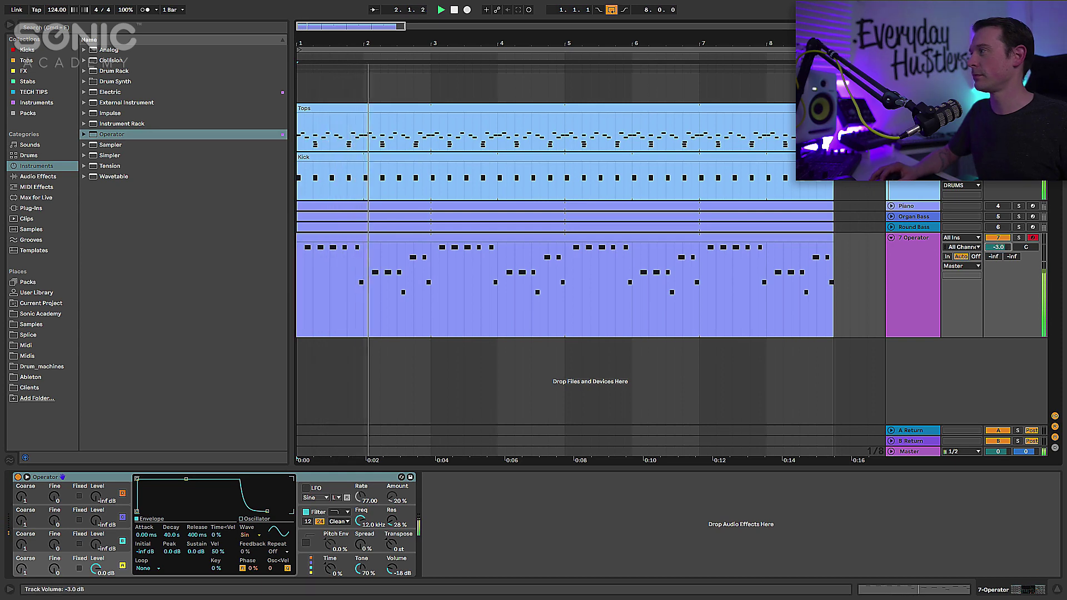
{"action": "left_click_drag", "start_coordinate": [1011, 247], "coordinate": [1012, 255]}
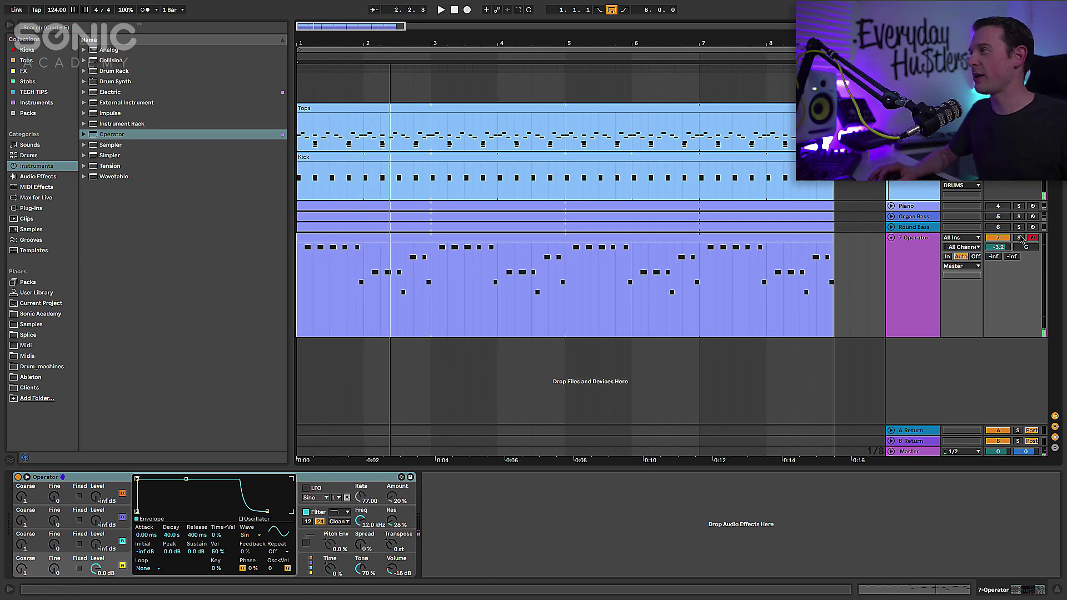
{"action": "left_click", "coordinate": [1020, 238]}
{"action": "key", "text": "space"}
{"action": "left_click_drag", "start_coordinate": [999, 247], "coordinate": [1007, 248]}
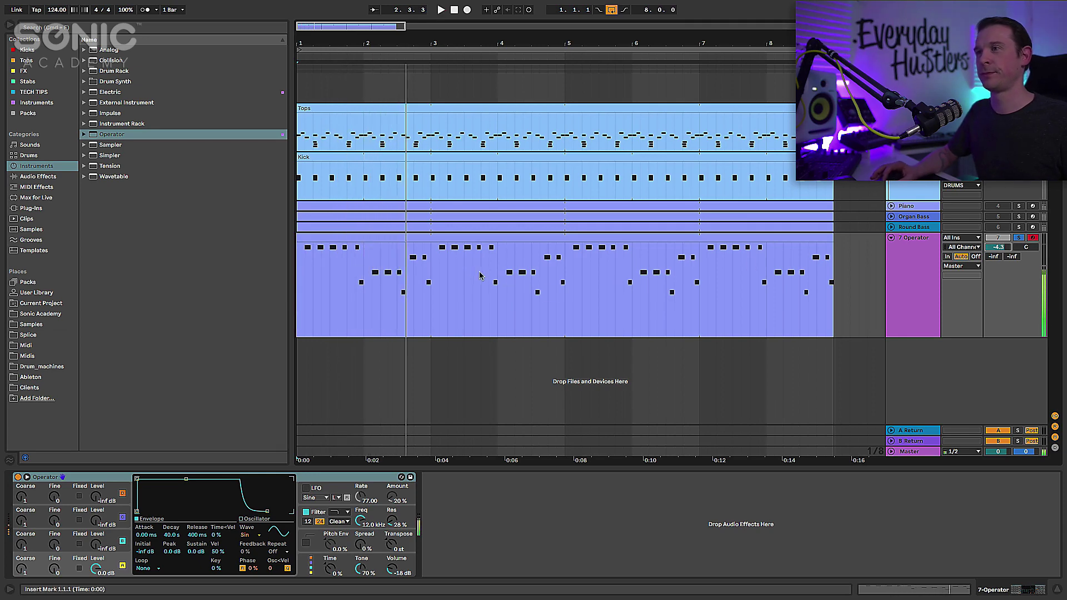
{"action": "double_click", "coordinate": [391, 233]}
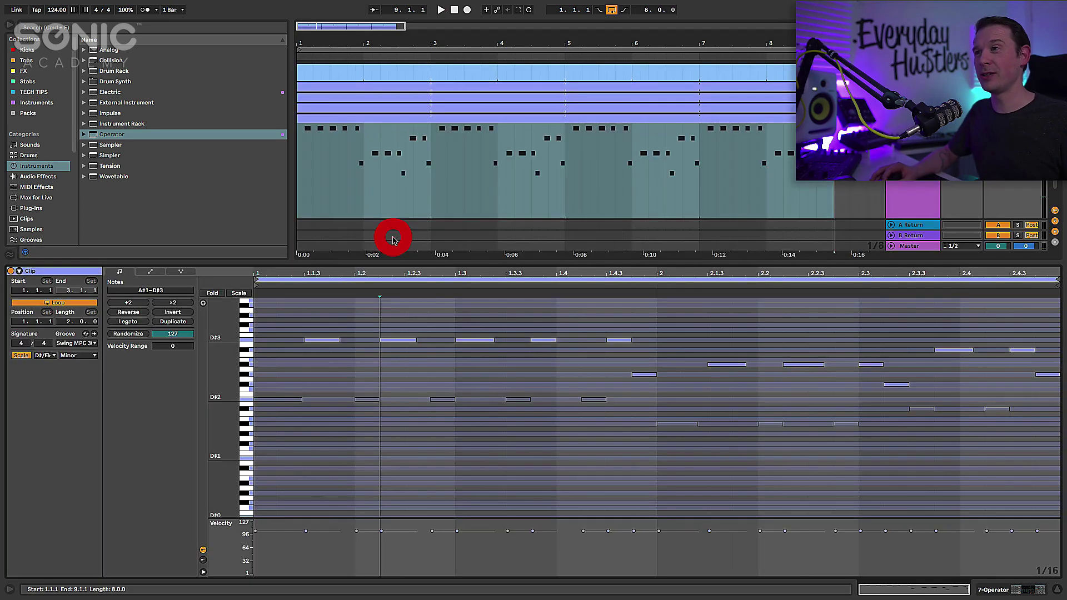
{"action": "left_click", "coordinate": [450, 310]}
{"action": "key", "text": "shift+Down"}
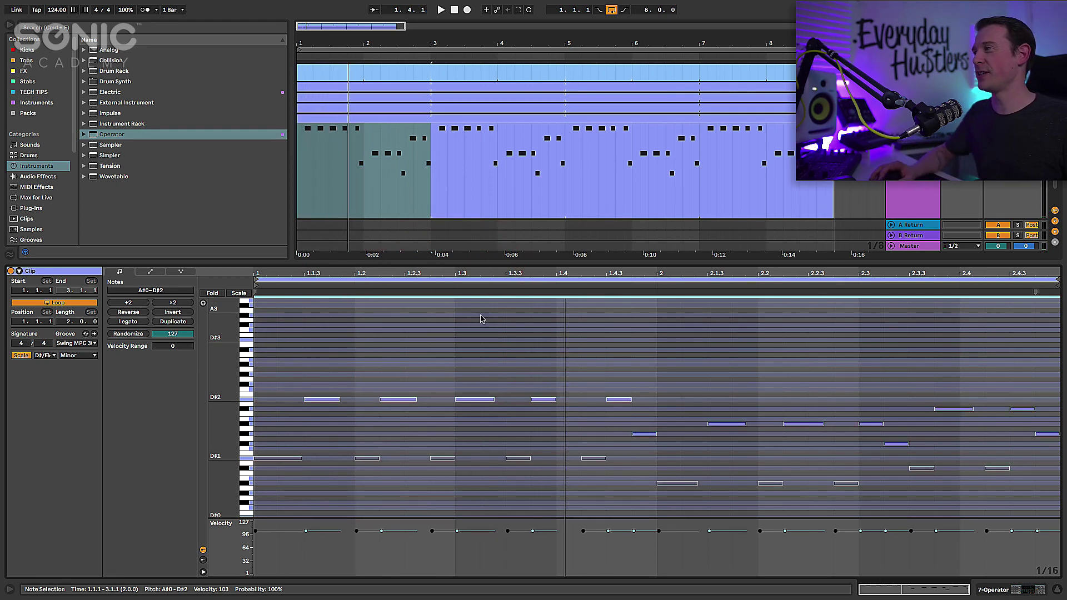
{"action": "left_click", "coordinate": [1056, 589]}
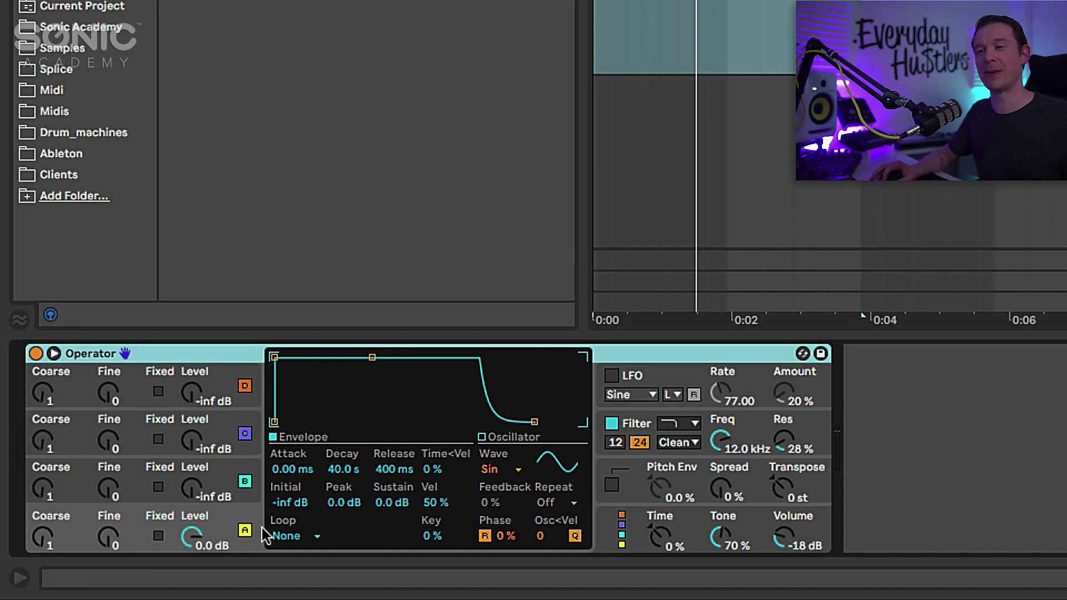
- Set oscillator A's wave to Square 3, its sustain to -inf dB and its decay to about 1.06 s
{"action": "left_click", "coordinate": [507, 468]}
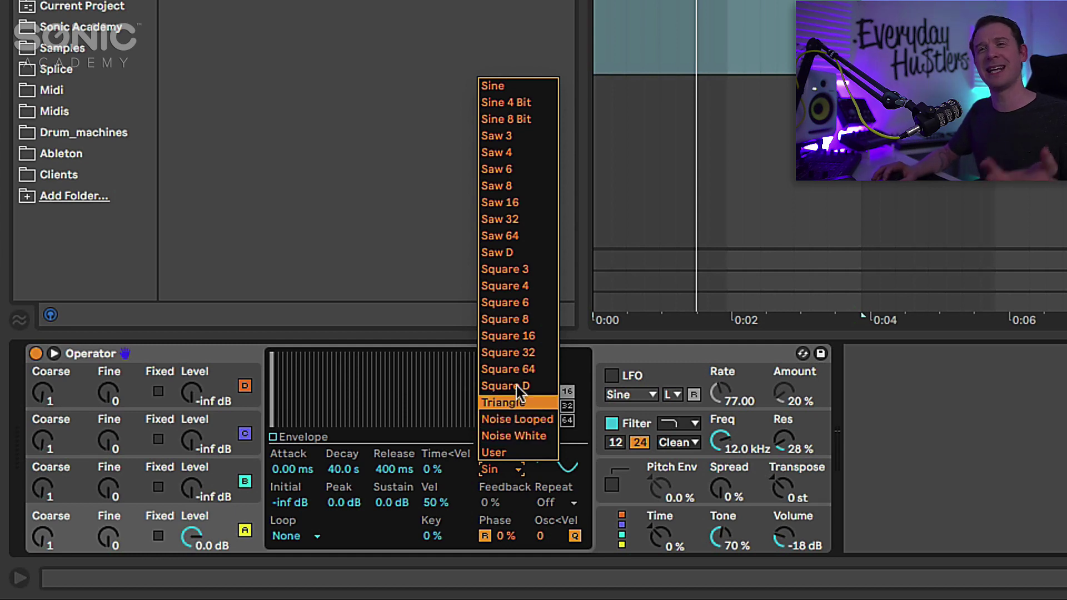
{"action": "left_click", "coordinate": [538, 267]}
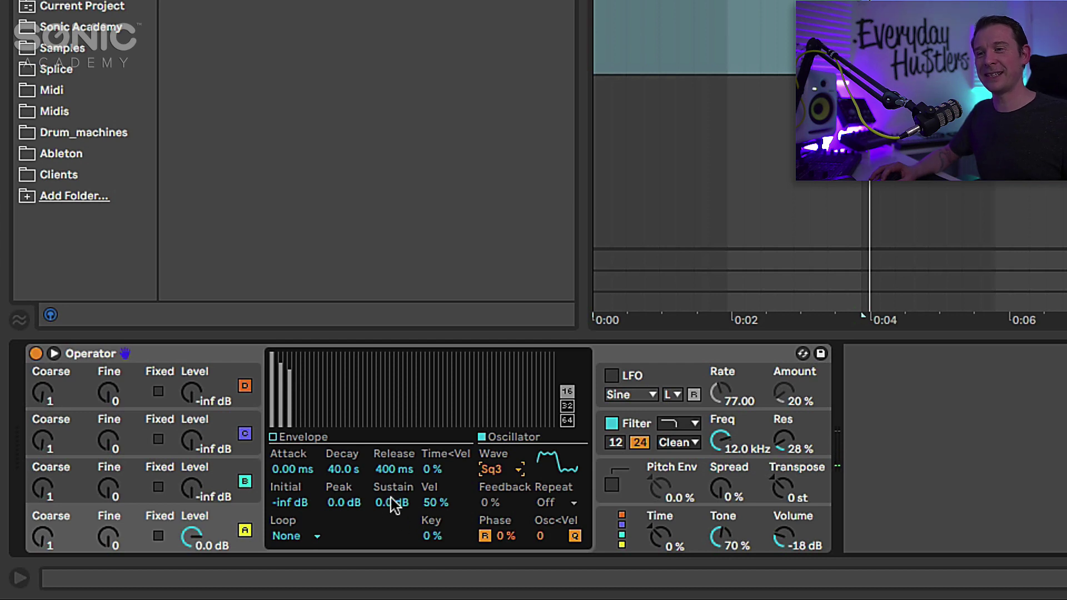
{"action": "left_click_drag", "start_coordinate": [392, 505], "coordinate": [398, 509]}
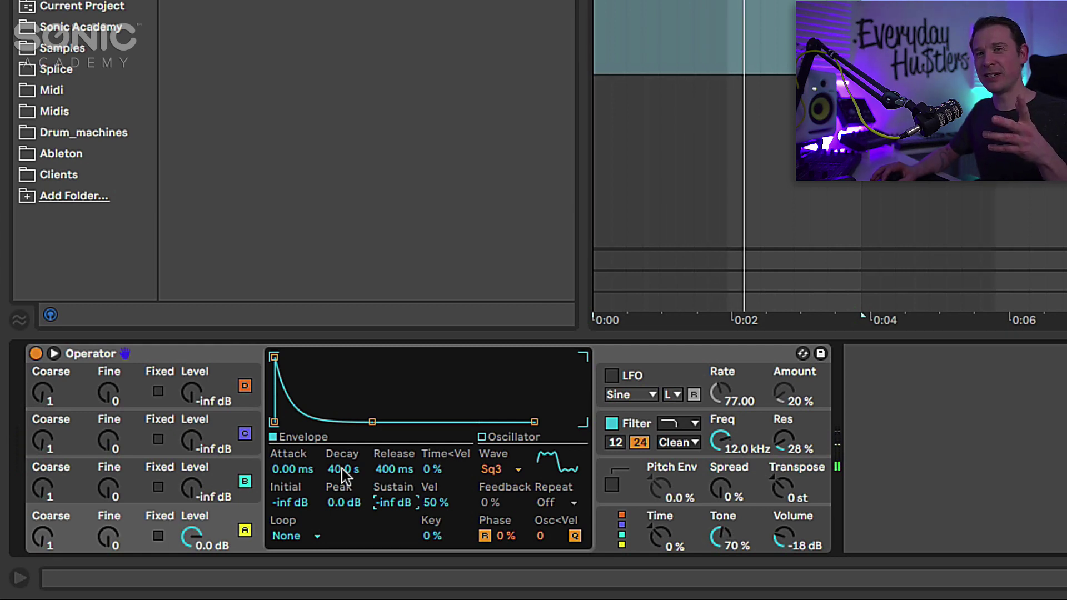
{"action": "mouse_move", "coordinate": [343, 475]}
{"action": "left_mouse_down"}
{"action": "mouse_move", "coordinate": [343, 461]}
{"action": "mouse_move", "coordinate": [343, 475]}
{"action": "left_mouse_up"}
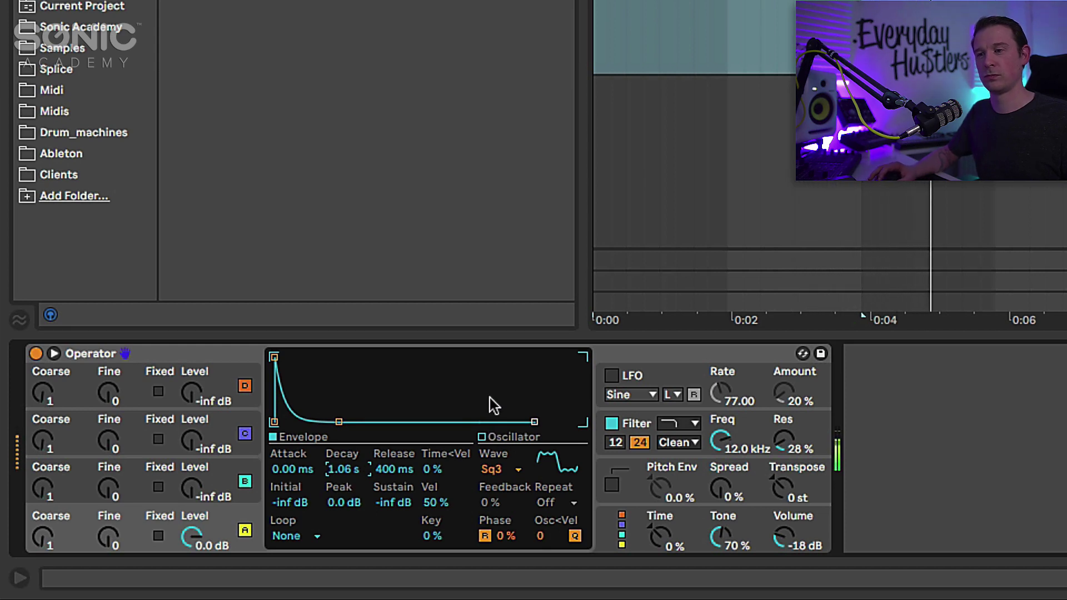
{"action": "left_click", "coordinate": [362, 537]}
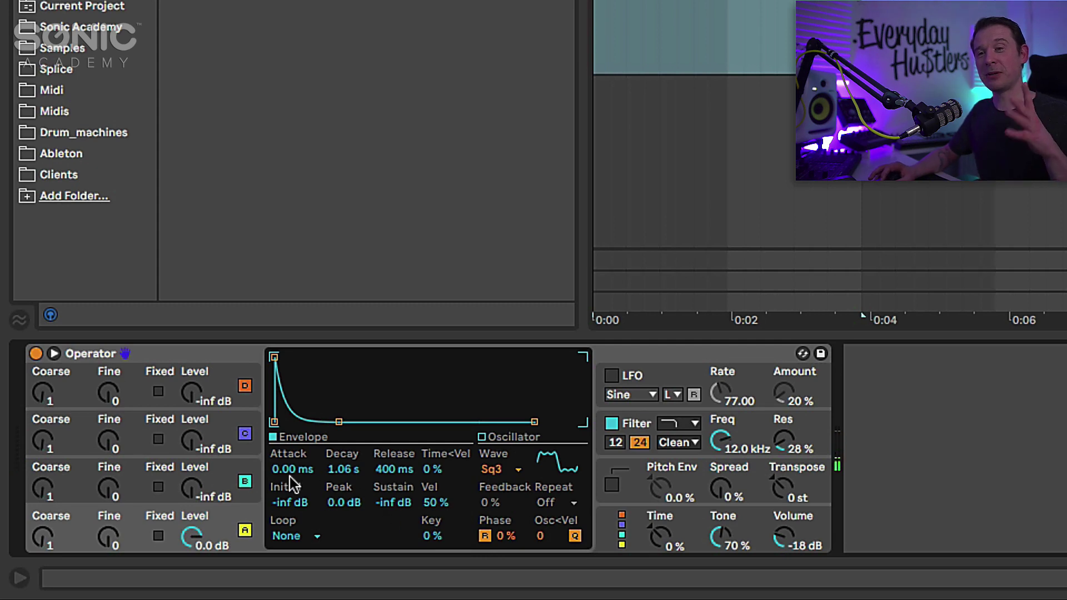
- Set oscillator B's wave to Square 3 and raise its level to -11 dB while auditioning
{"action": "left_click", "coordinate": [225, 475]}
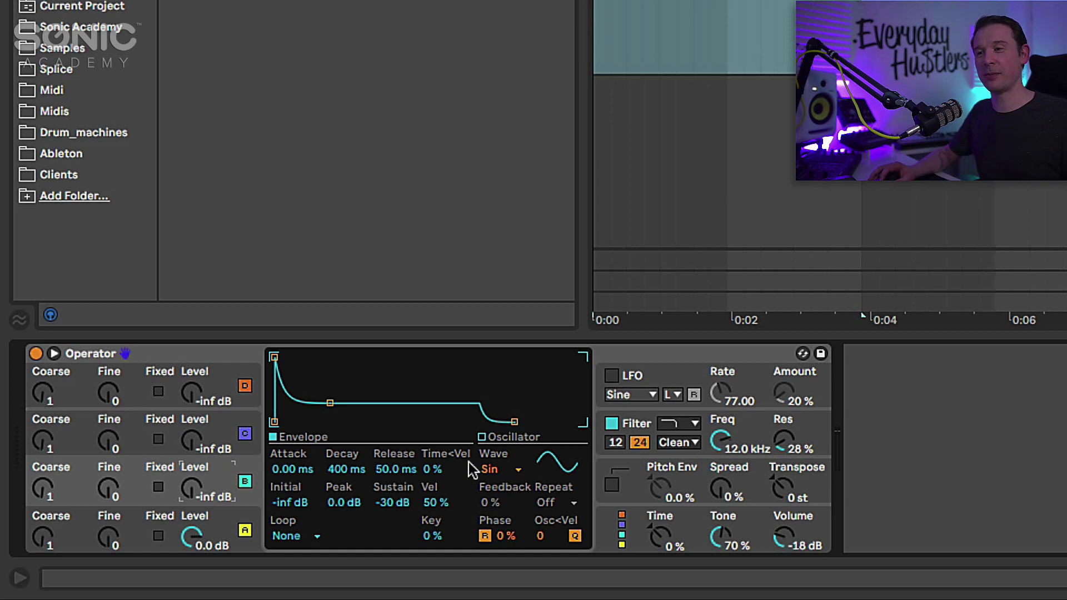
{"action": "left_click", "coordinate": [489, 470]}
{"action": "left_click", "coordinate": [529, 271]}
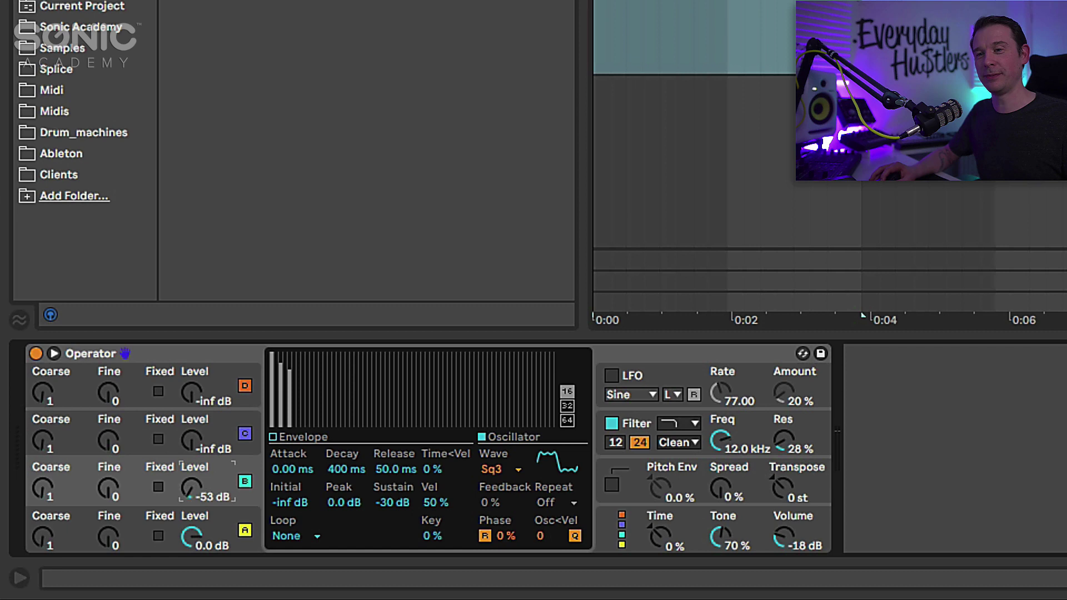
{"action": "key", "text": "space"}
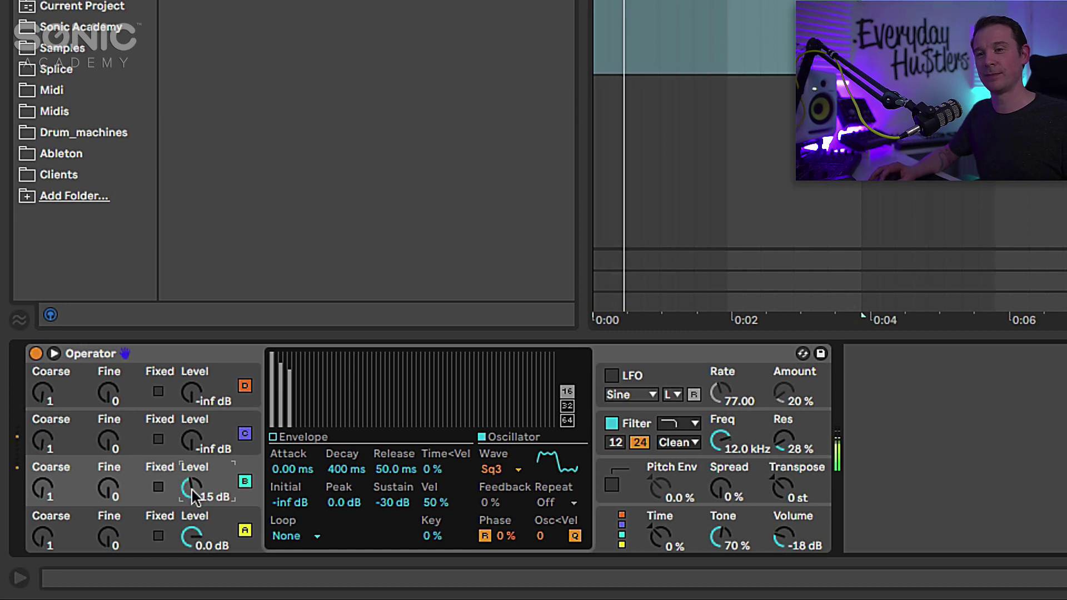
{"action": "left_click_drag", "start_coordinate": [194, 496], "coordinate": [195, 485]}
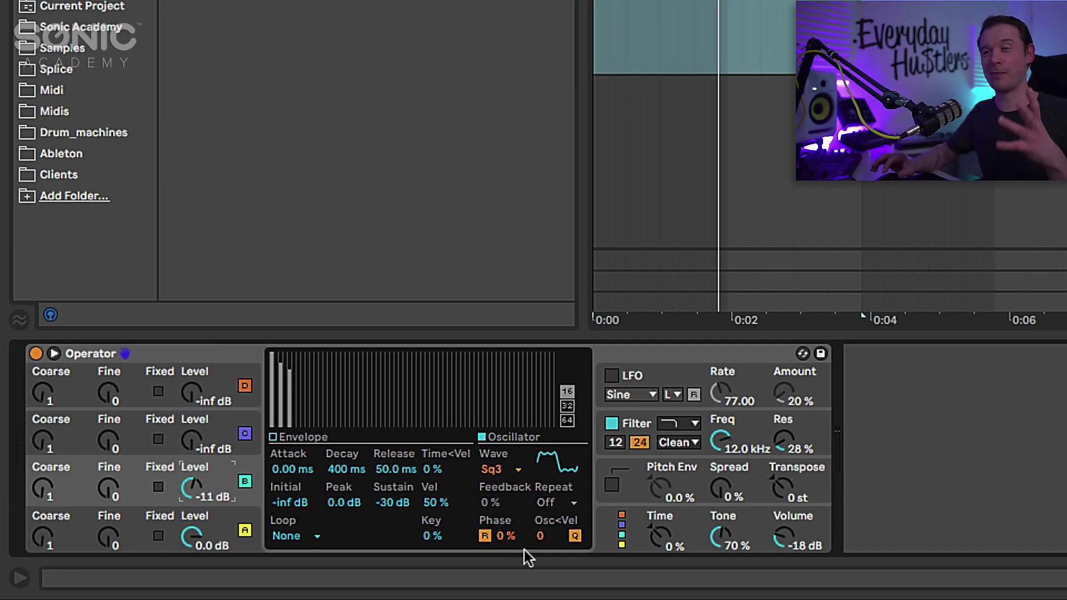
- Choose Operator's all-parallel algorithm and transpose the bass notes down another octave
{"action": "left_click", "coordinate": [619, 533]}
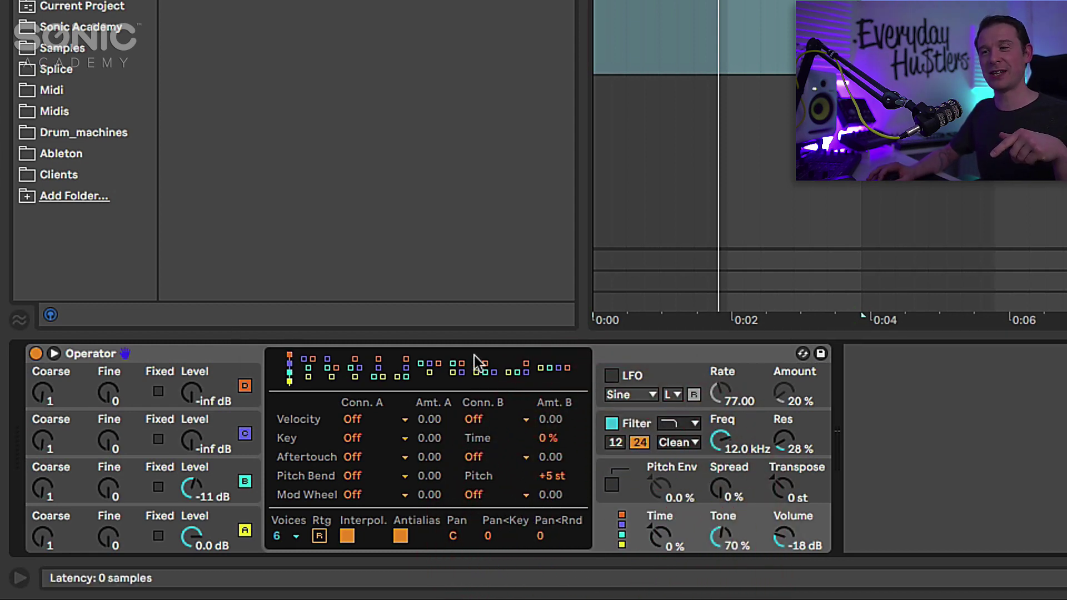
{"action": "left_click", "coordinate": [564, 369]}
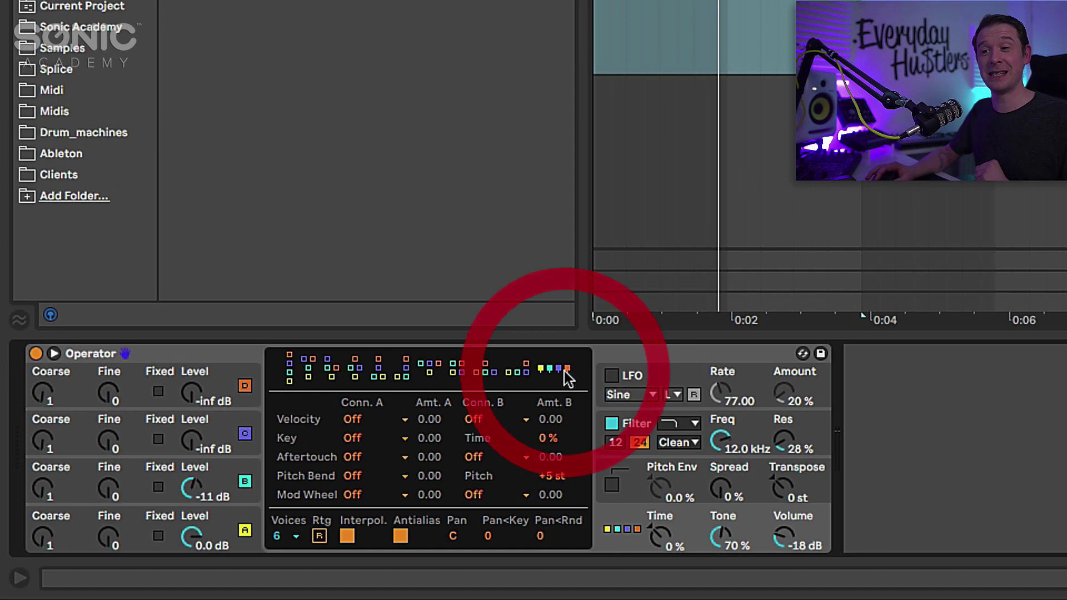
{"action": "left_click", "coordinate": [223, 471]}
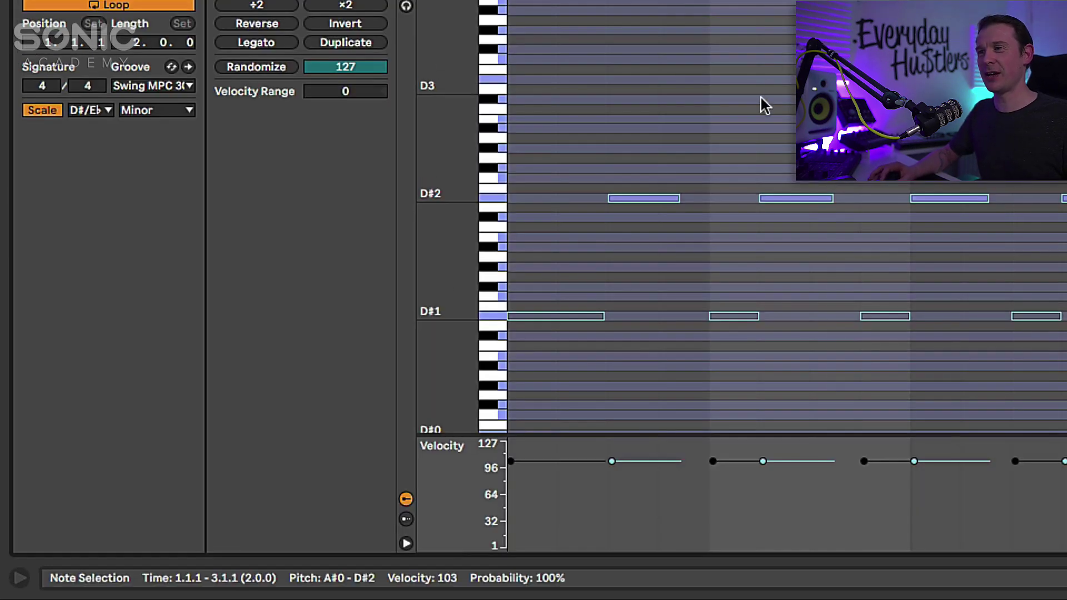
{"action": "left_click", "coordinate": [786, 85]}
{"action": "key", "text": "shift+Down"}
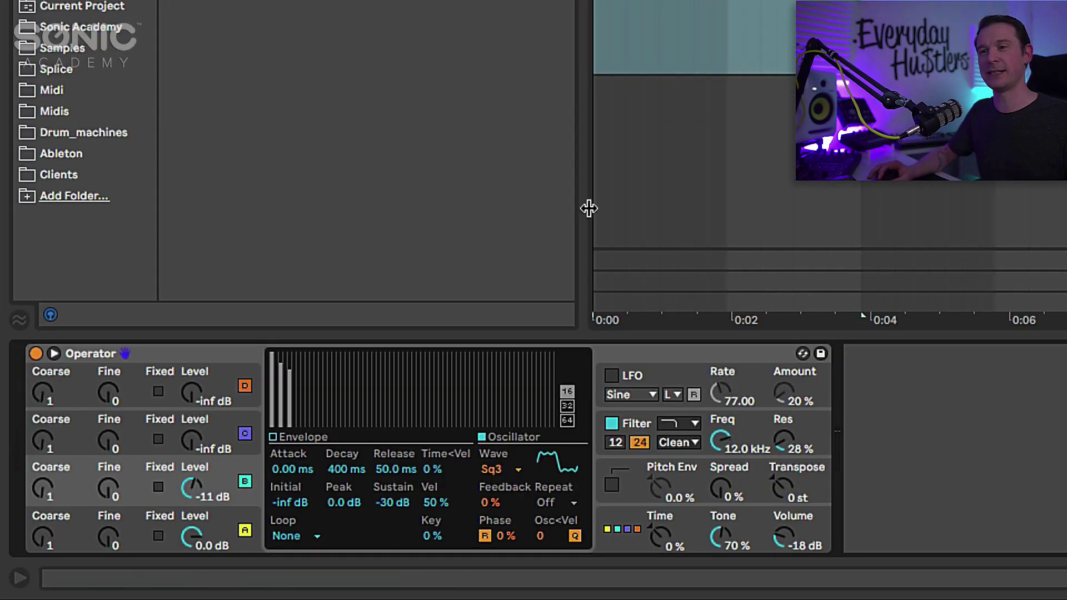
- While playing back, set oscillator B's Fine to 20 and its level to -8.3 dB
{"action": "key", "text": "space"}
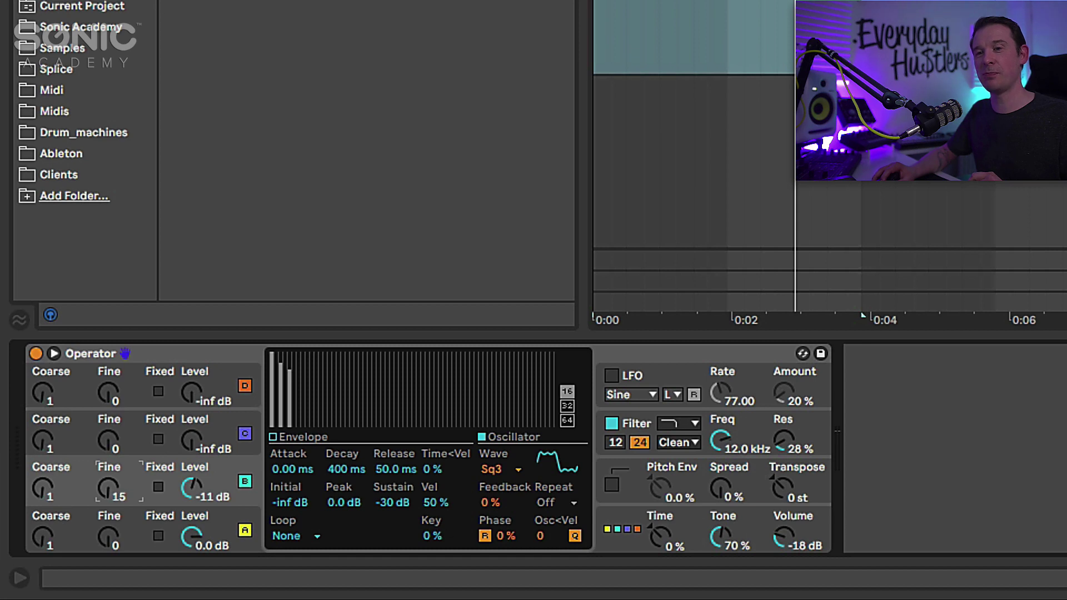
{"action": "key", "text": "space"}
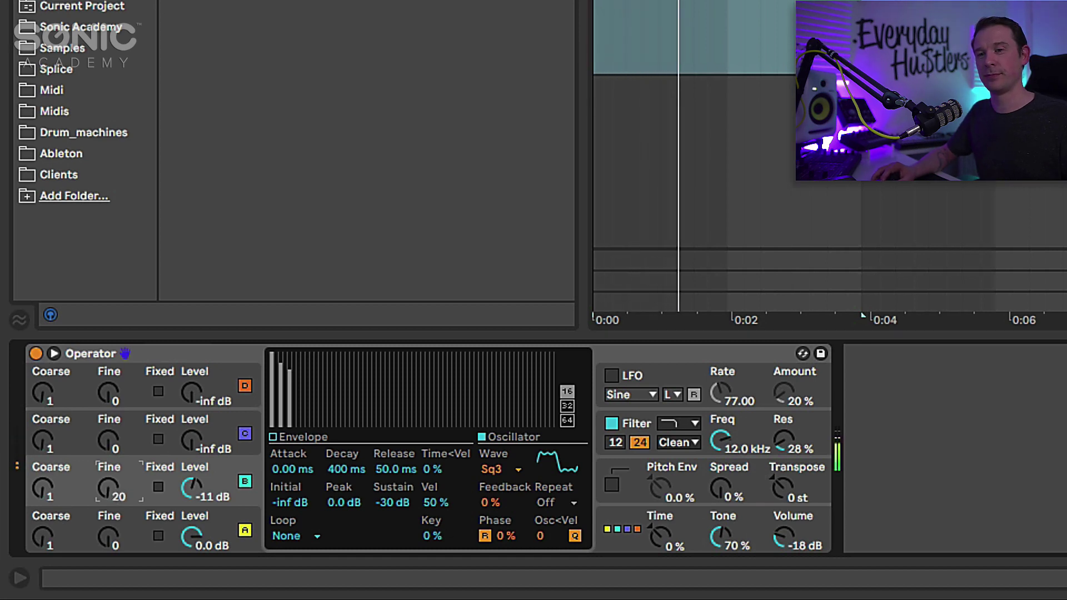
{"action": "left_click_drag", "start_coordinate": [114, 493], "coordinate": [114, 477]}
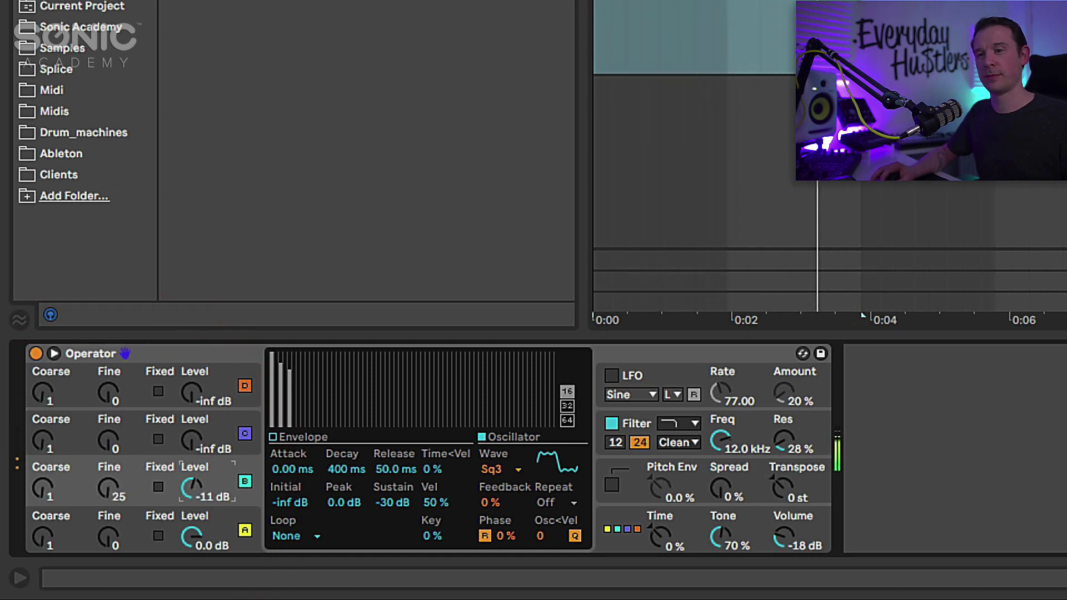
{"action": "left_click_drag", "start_coordinate": [211, 491], "coordinate": [192, 494]}
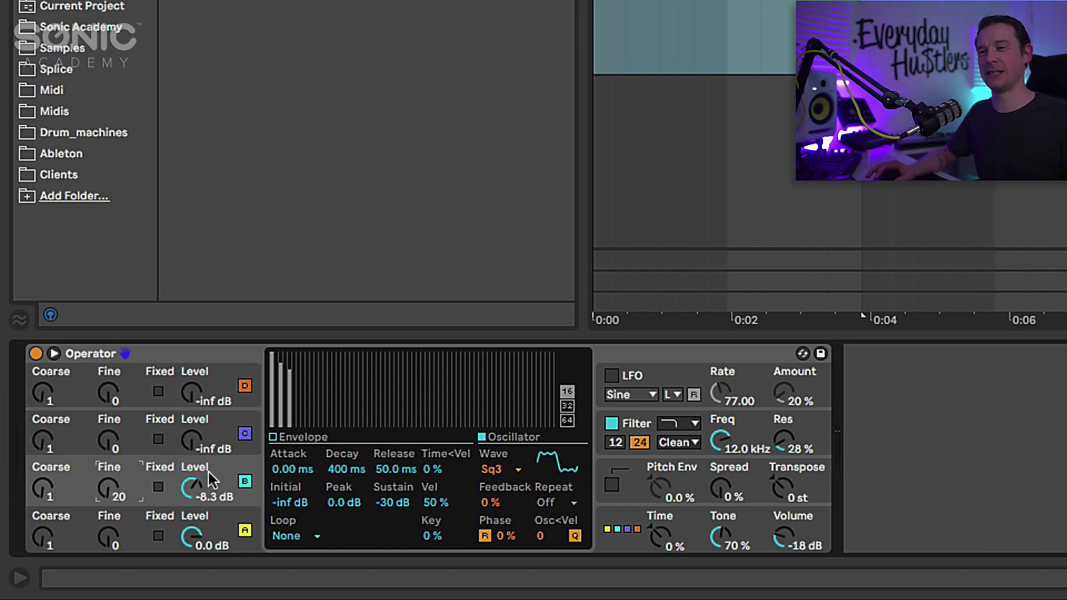
- Pull oscillator B's sustain to -inf dB to match oscillator A's 1.06 s decay, then audition
{"action": "left_click", "coordinate": [229, 525]}
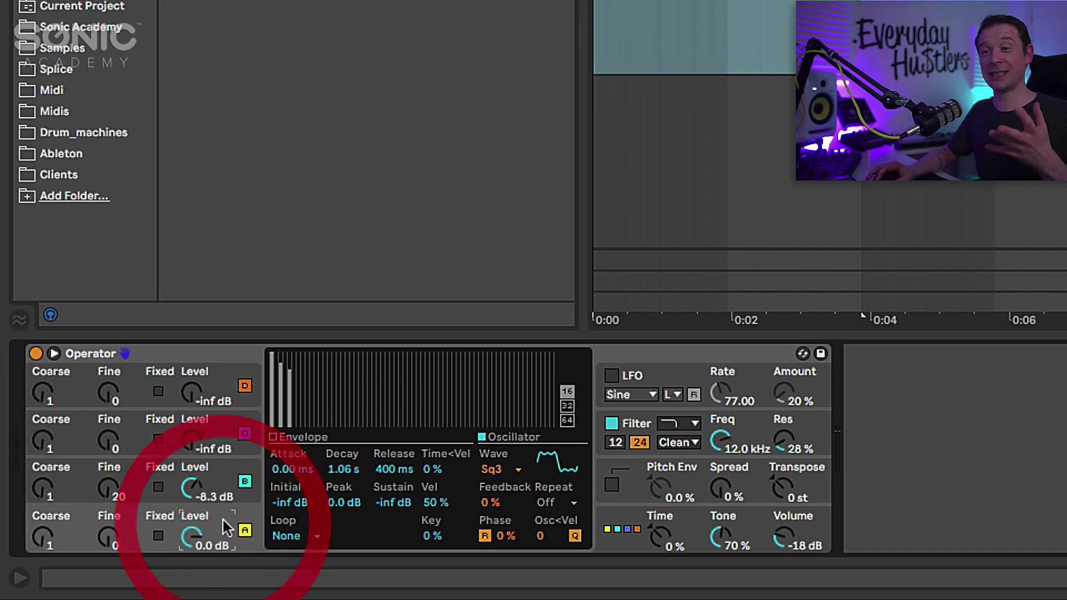
{"action": "left_click", "coordinate": [227, 492]}
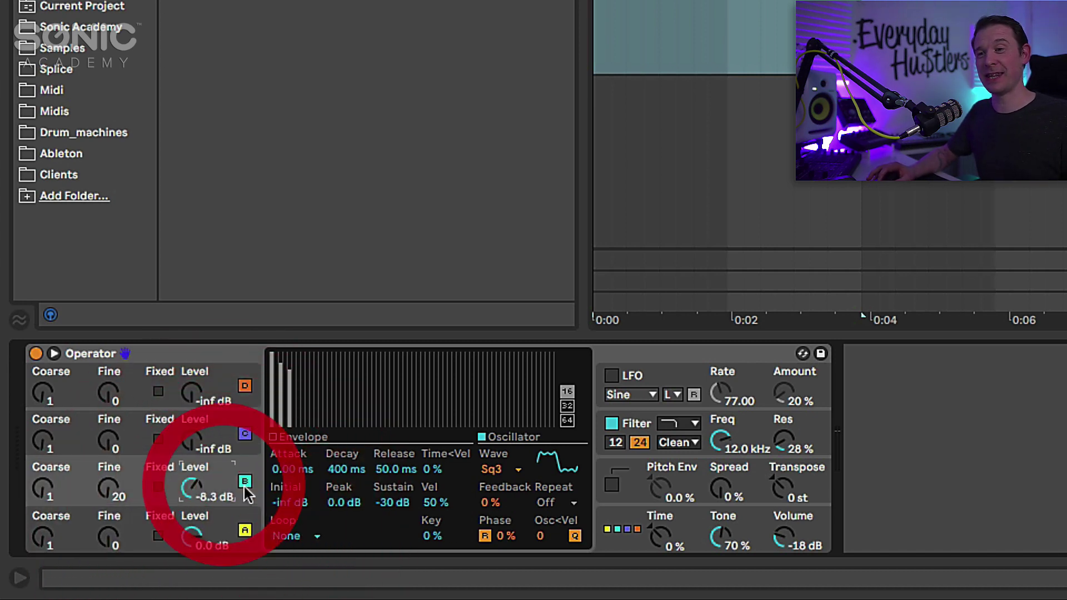
{"action": "left_click_drag", "start_coordinate": [388, 504], "coordinate": [387, 534]}
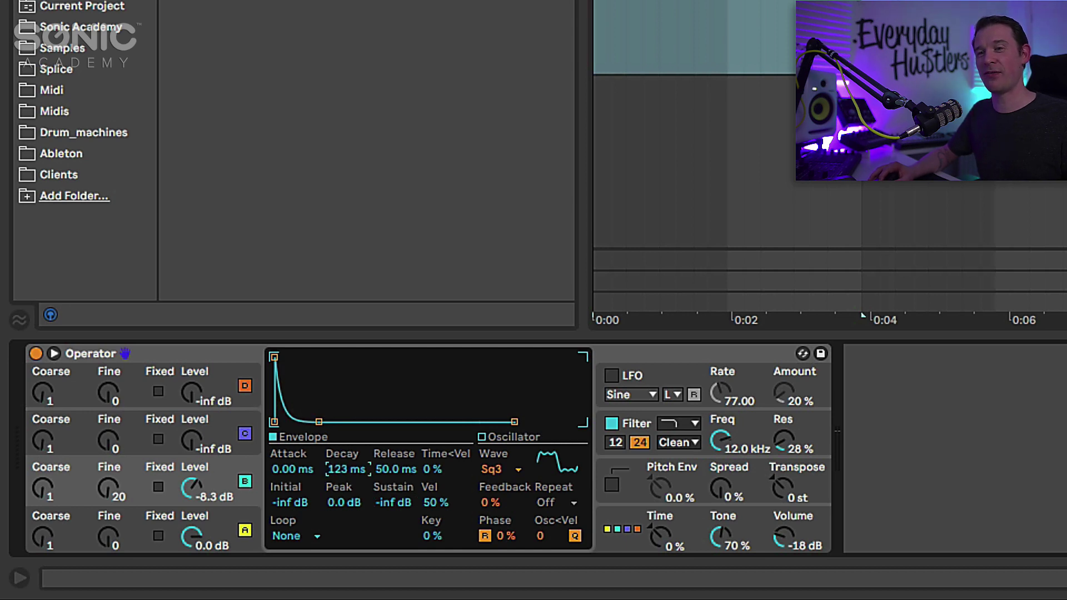
{"action": "left_click", "coordinate": [214, 514]}
{"action": "left_click", "coordinate": [216, 486]}
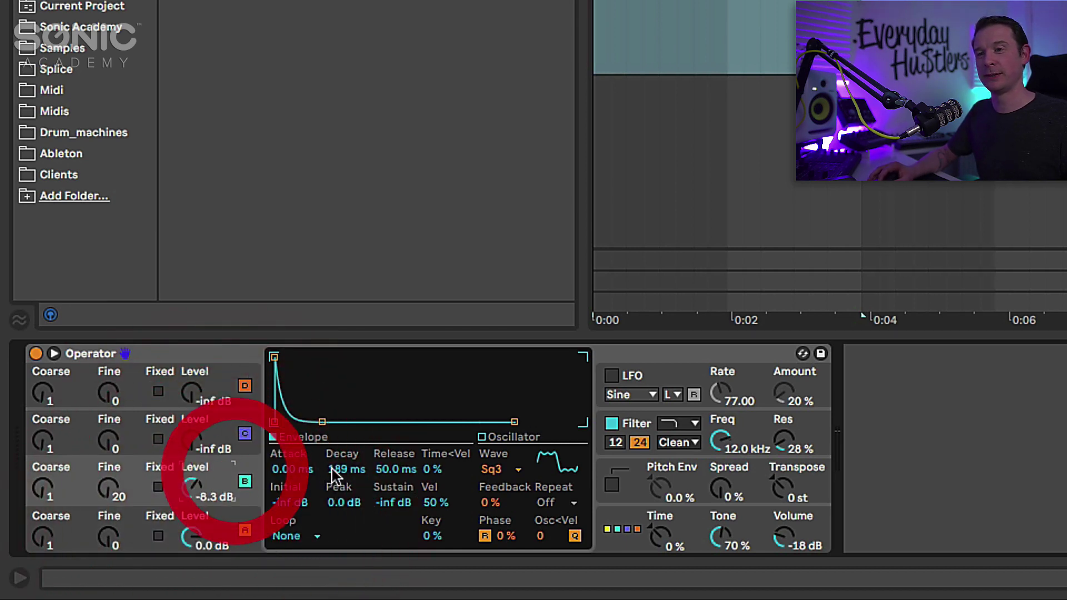
{"action": "key", "text": "space"}
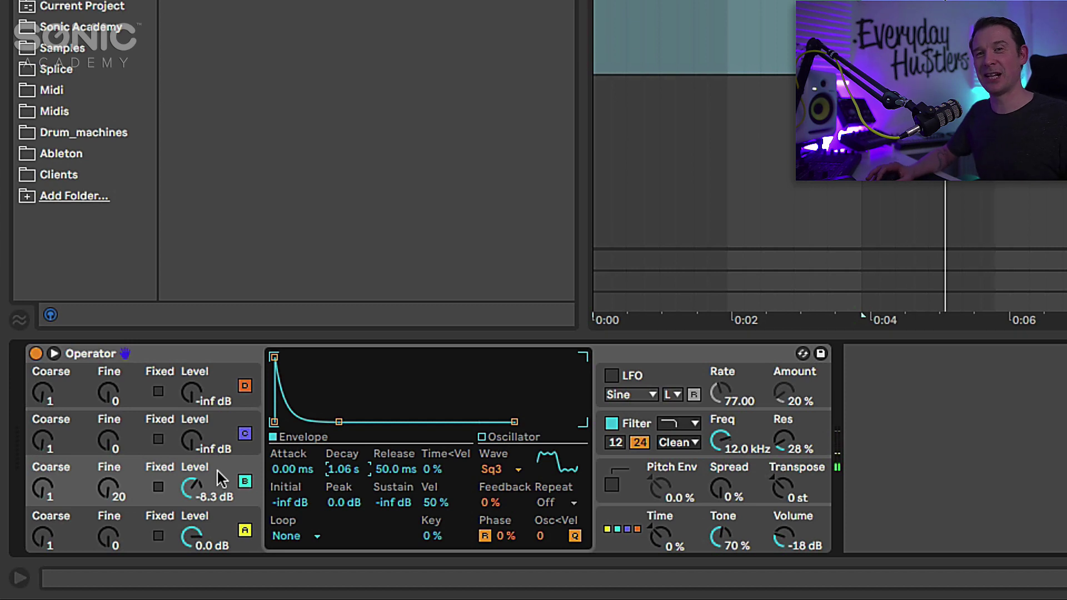
- Enable Operator's pitch envelope at 83% amount with a 22.1 ms decay
{"action": "left_click", "coordinate": [640, 485]}
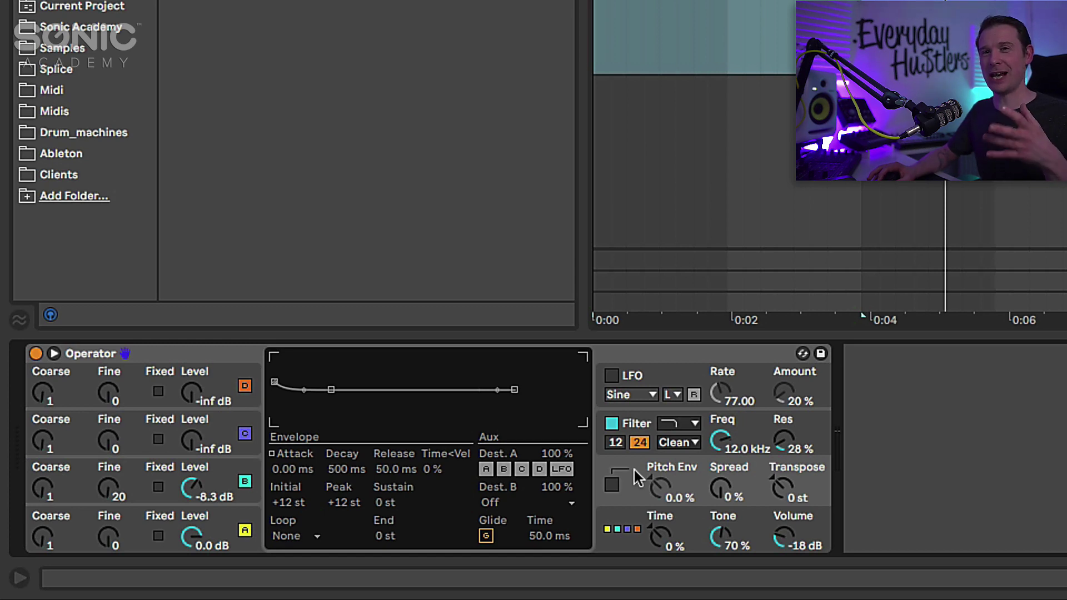
{"action": "key", "text": "space"}
{"action": "left_click", "coordinate": [612, 486]}
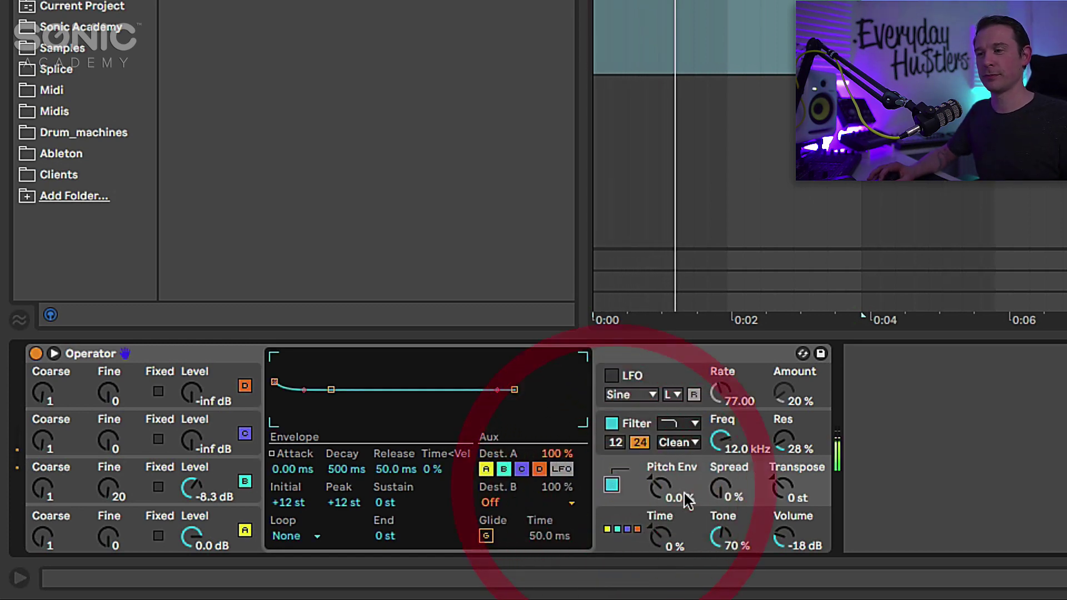
{"action": "left_click_drag", "start_coordinate": [659, 487], "coordinate": [658, 466]}
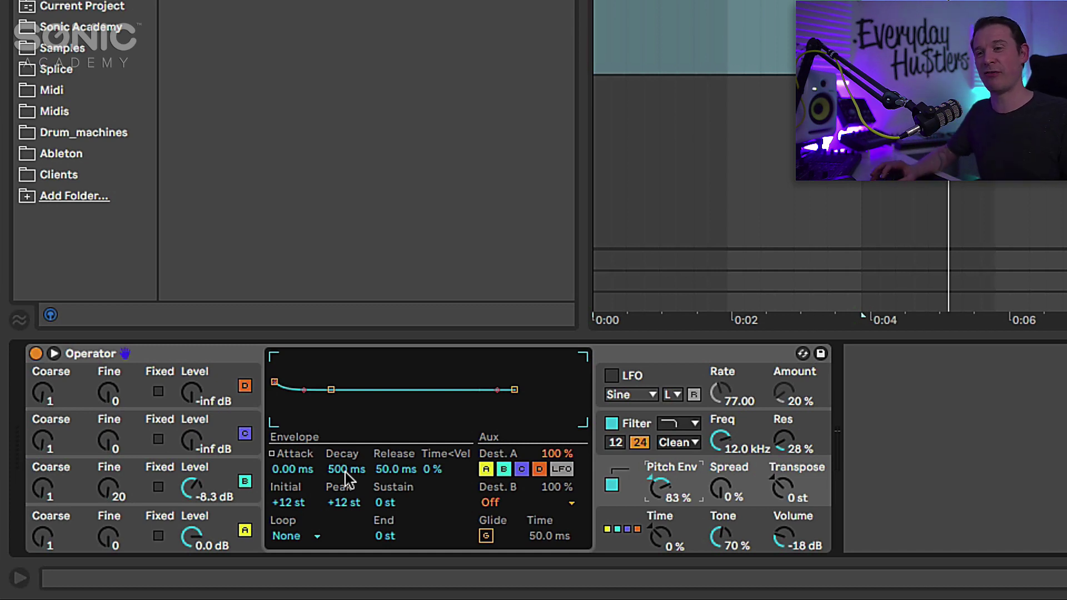
{"action": "left_click_drag", "start_coordinate": [345, 477], "coordinate": [345, 536]}
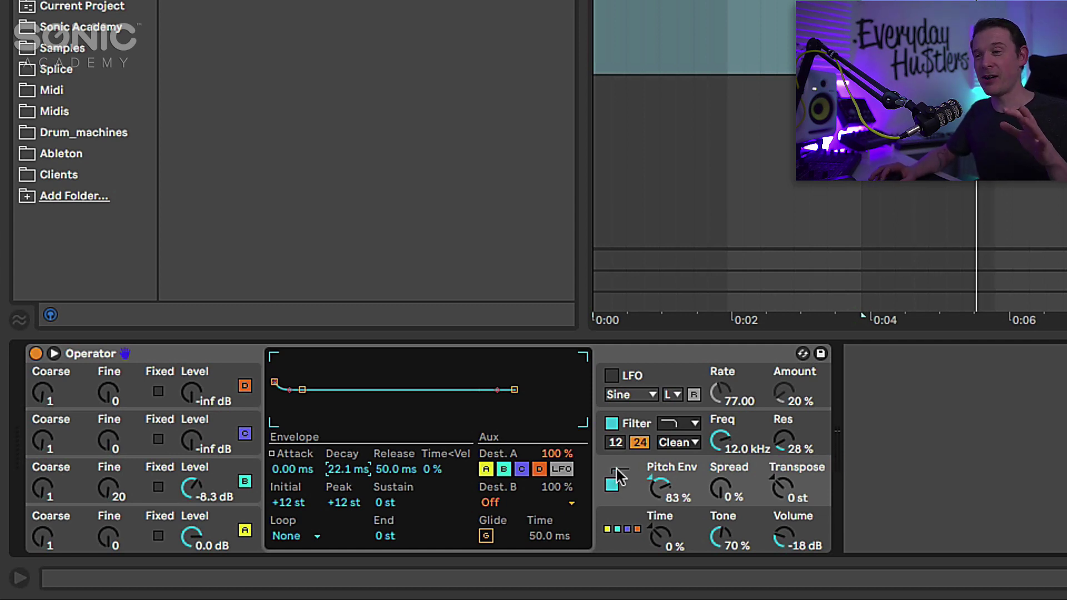
{"action": "left_click", "coordinate": [637, 425]}
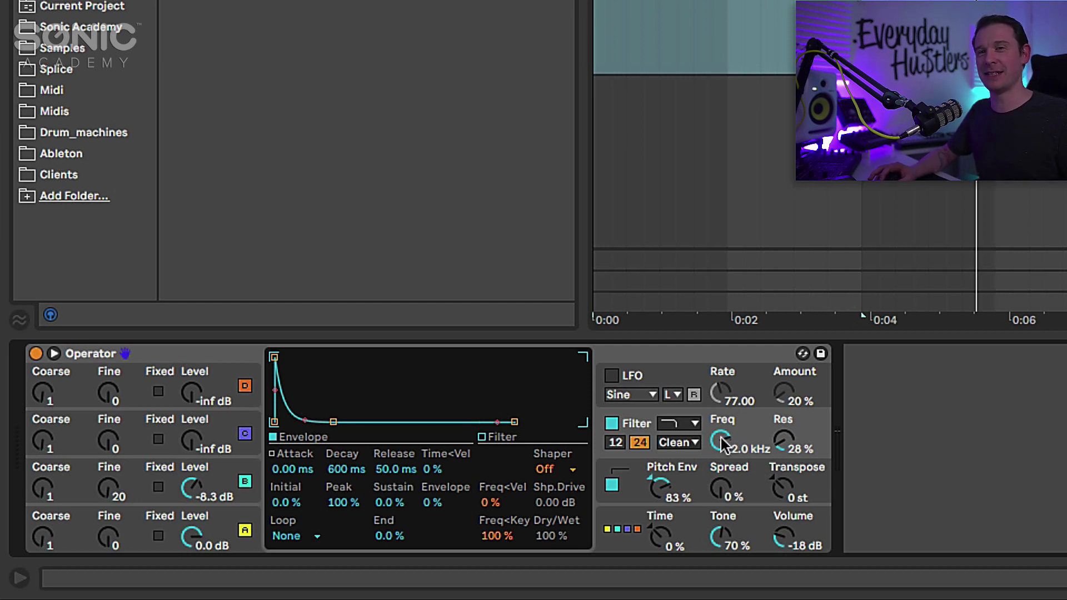
- Lower Operator's filter cutoff to 2.95 kHz and raise its resonance to 37% during playback
{"action": "key", "text": "space"}
{"action": "left_click_drag", "start_coordinate": [723, 445], "coordinate": [718, 449]}
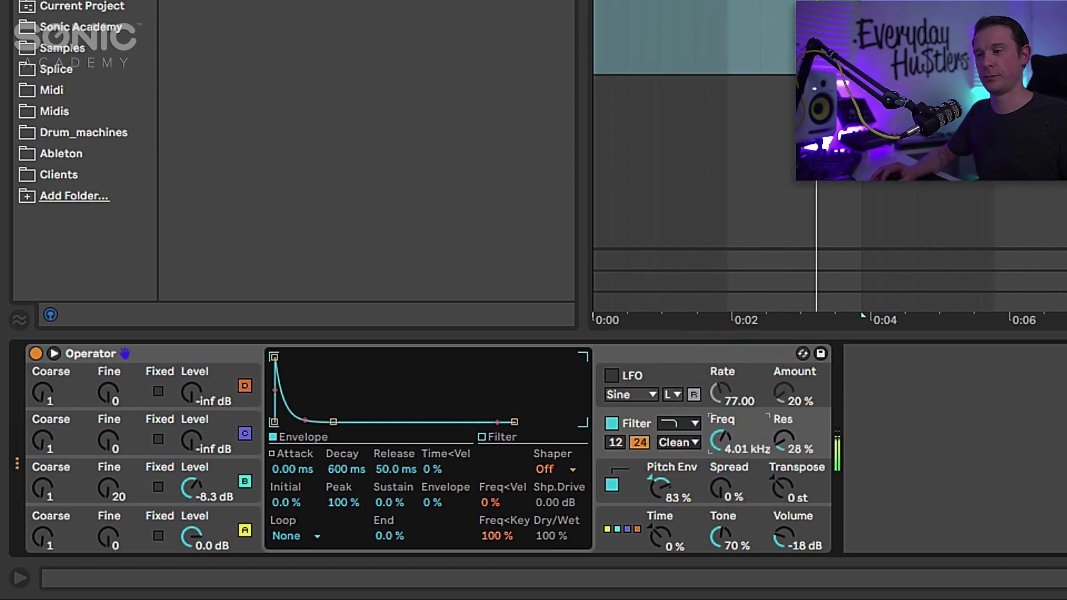
{"action": "left_click", "coordinate": [784, 440]}
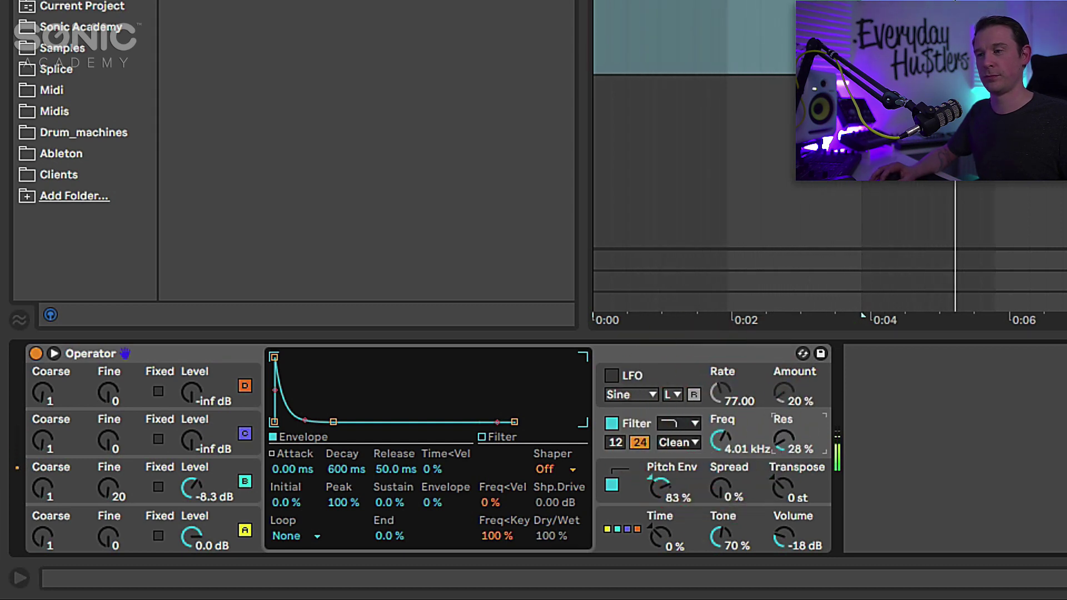
{"action": "left_click_drag", "start_coordinate": [784, 440], "coordinate": [784, 438]}
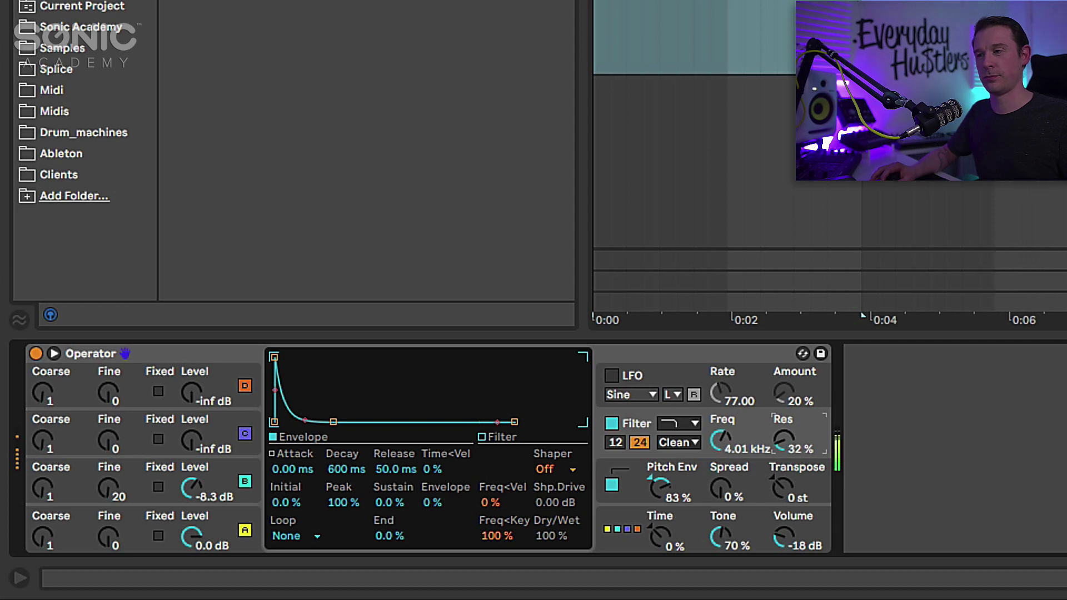
{"action": "left_click", "coordinate": [516, 437]}
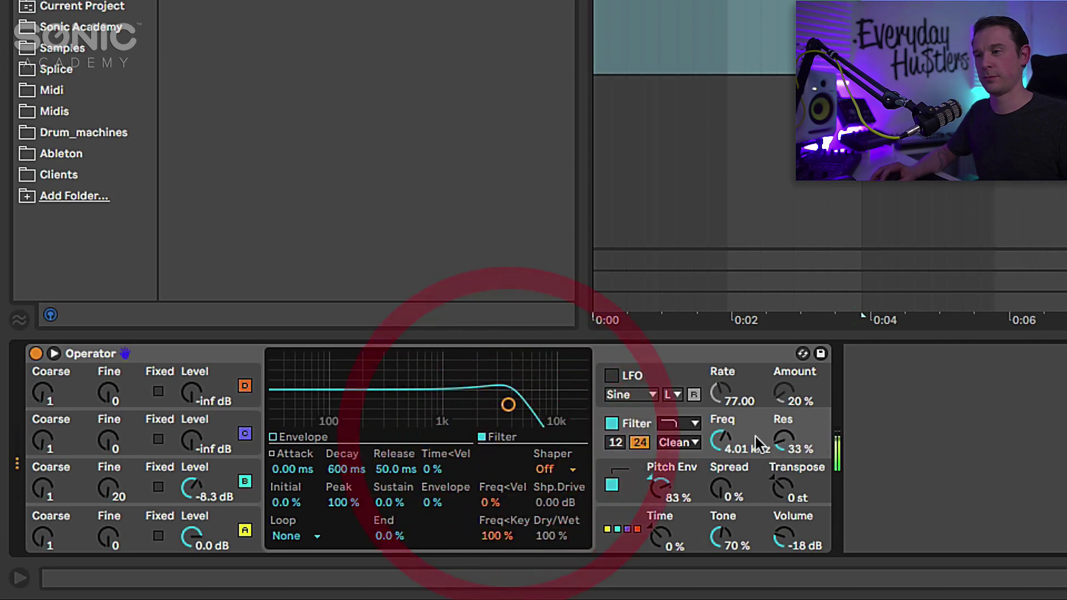
{"action": "left_click_drag", "start_coordinate": [506, 405], "coordinate": [484, 404]}
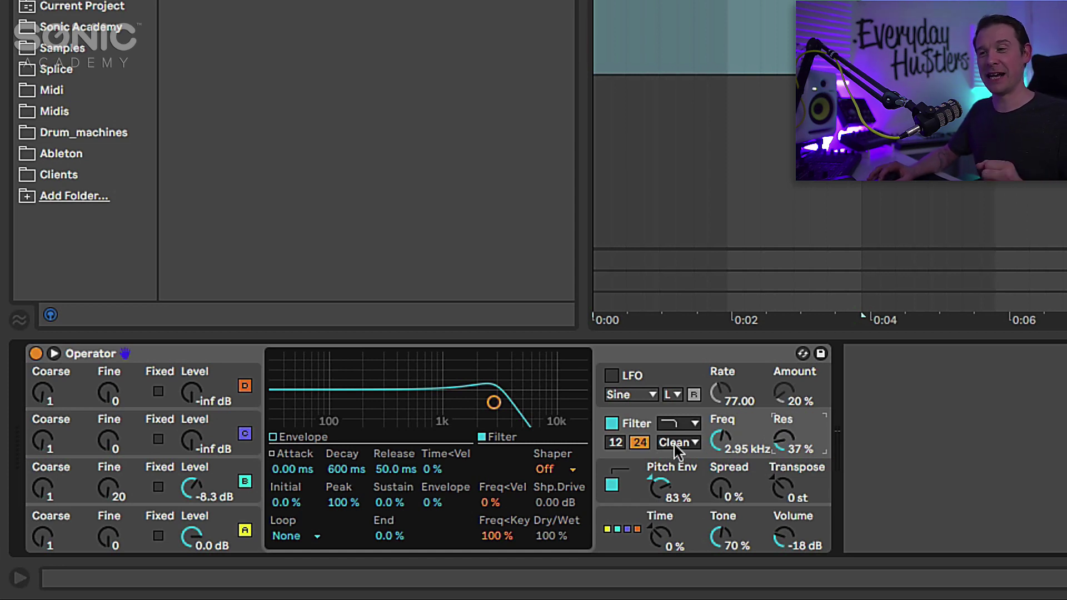
- Switch Operator's filter circuit to OSR while auditioning
{"action": "left_click", "coordinate": [675, 445]}
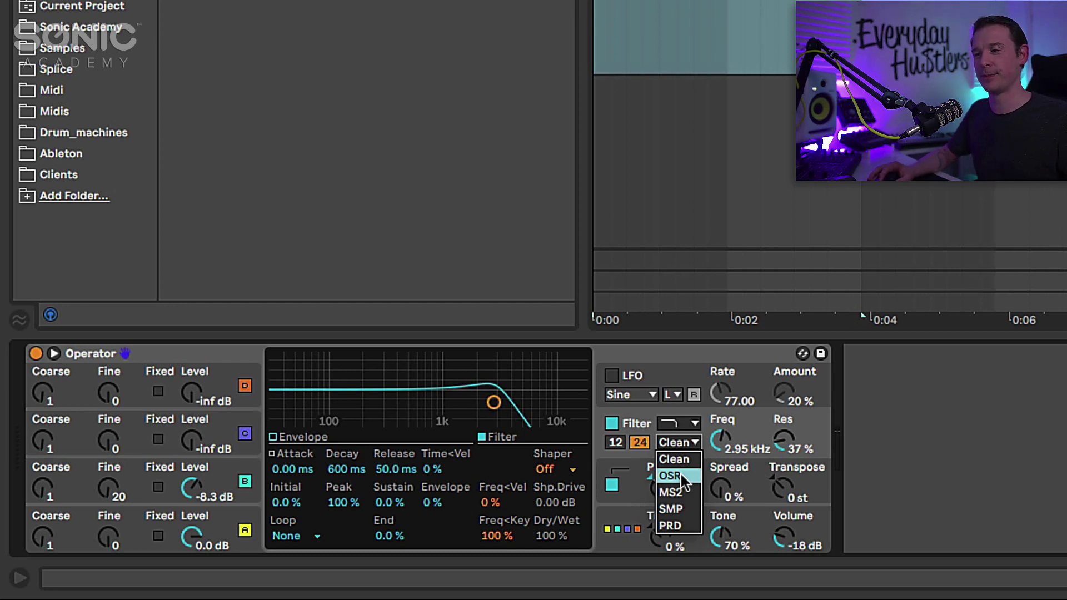
{"action": "left_click", "coordinate": [686, 457]}
{"action": "key", "text": "space"}
{"action": "left_click", "coordinate": [684, 443]}
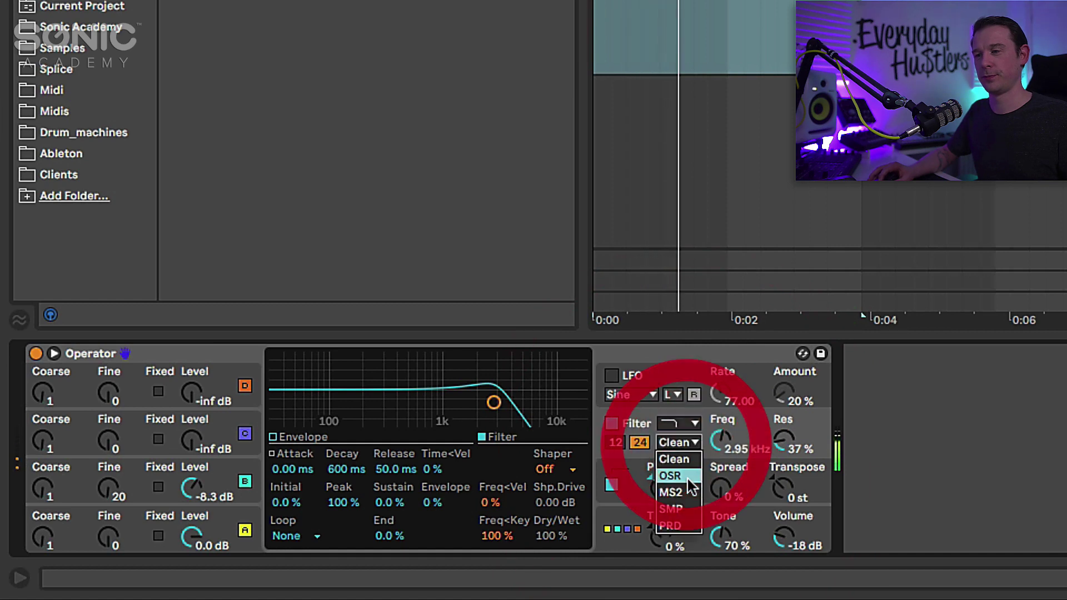
{"action": "left_click", "coordinate": [684, 476]}
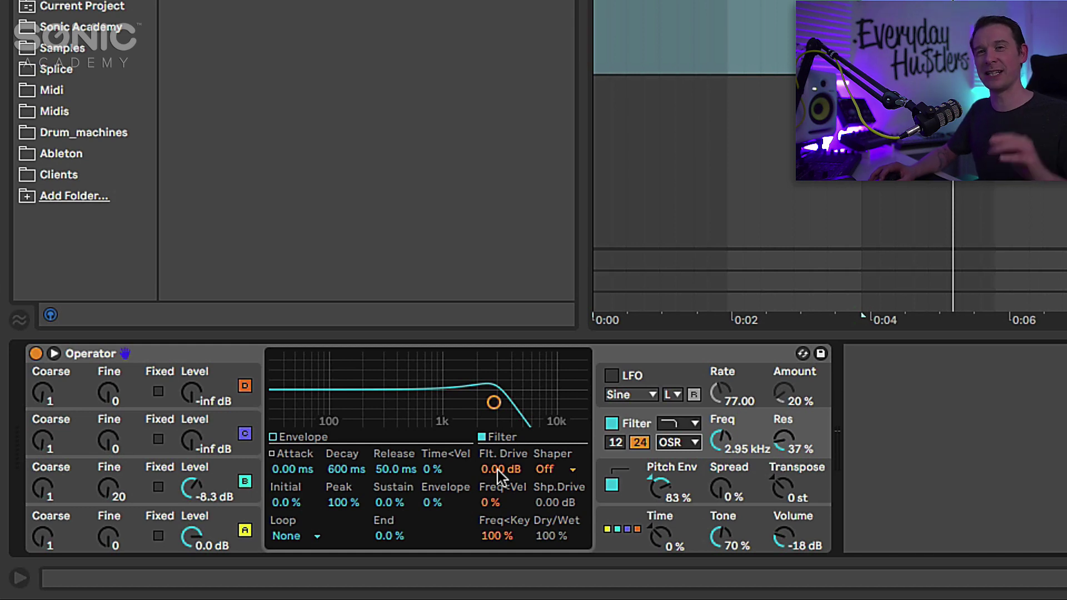
- Raise the filter drive to 3.75 dB and set the shaper to Sine
{"action": "left_click_drag", "start_coordinate": [498, 471], "coordinate": [498, 436]}
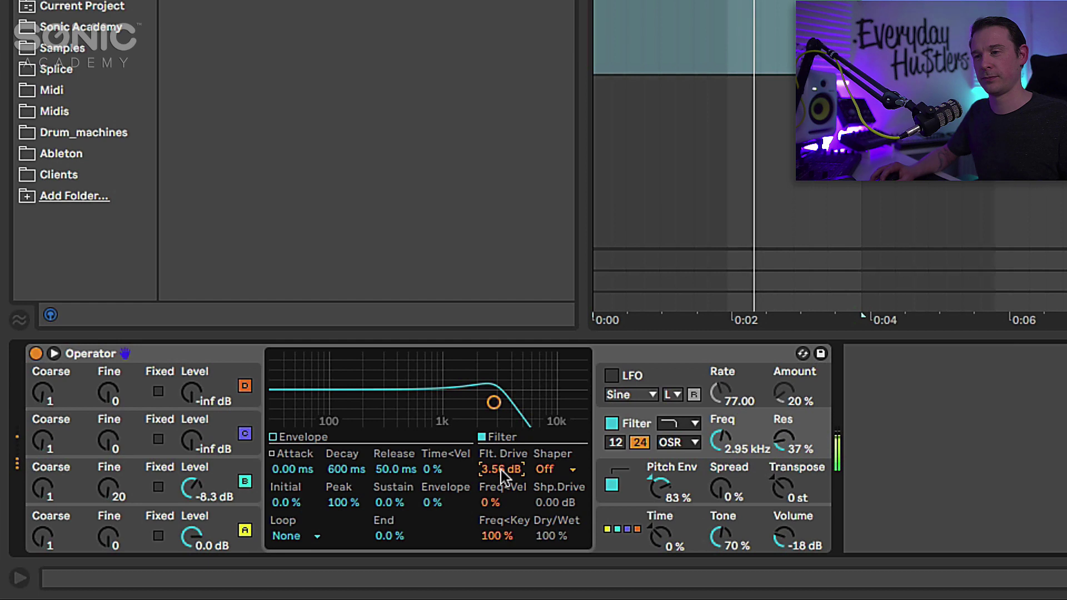
{"action": "left_click", "coordinate": [553, 469]}
{"action": "left_click", "coordinate": [552, 503]}
{"action": "left_click", "coordinate": [555, 469]}
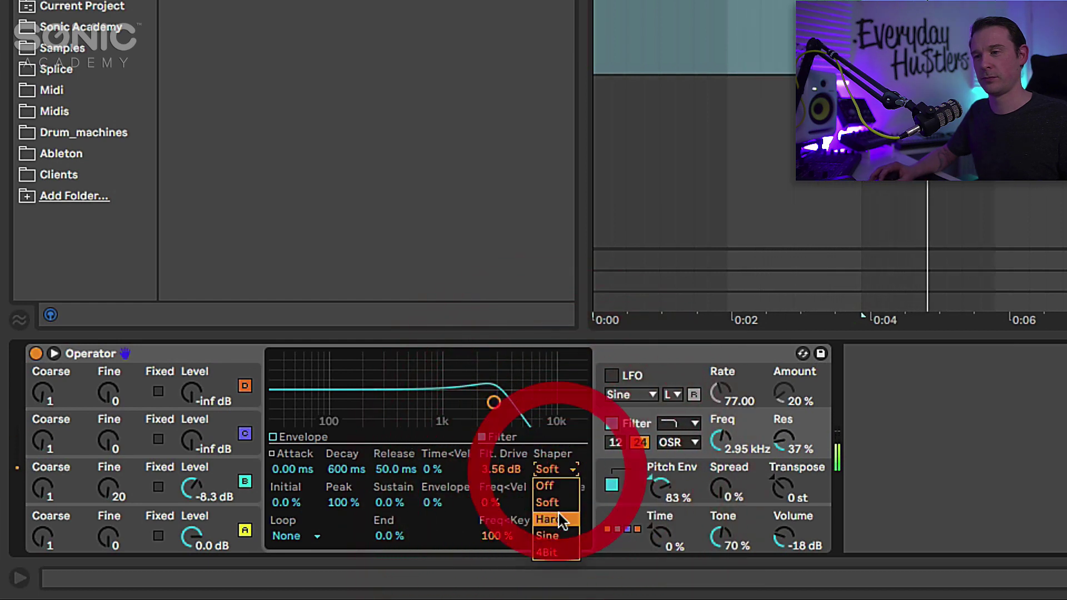
{"action": "left_click", "coordinate": [553, 521]}
{"action": "left_click", "coordinate": [555, 469]}
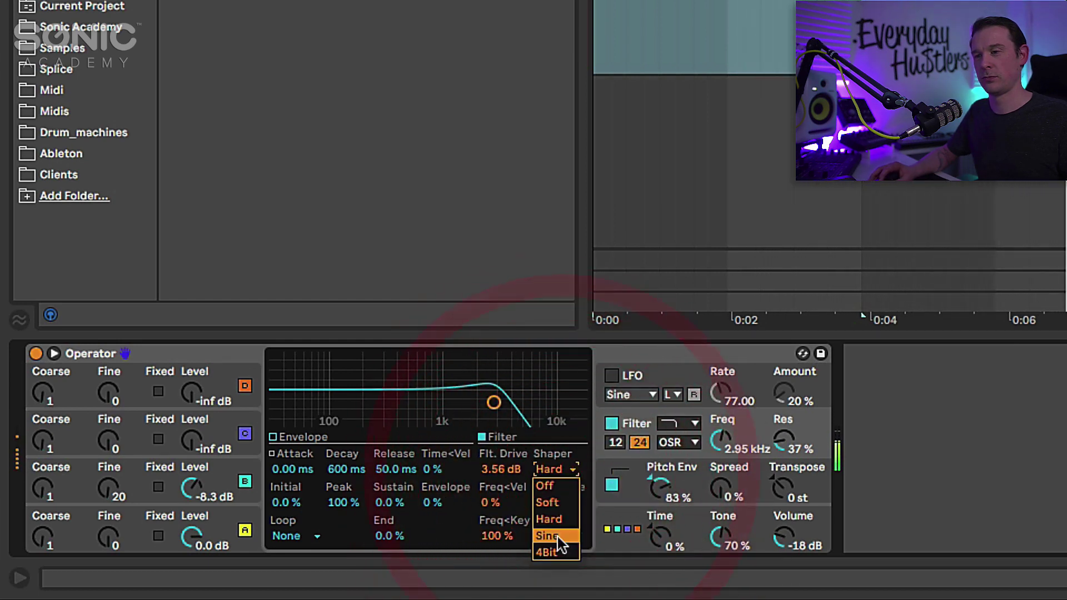
{"action": "left_click", "coordinate": [554, 537]}
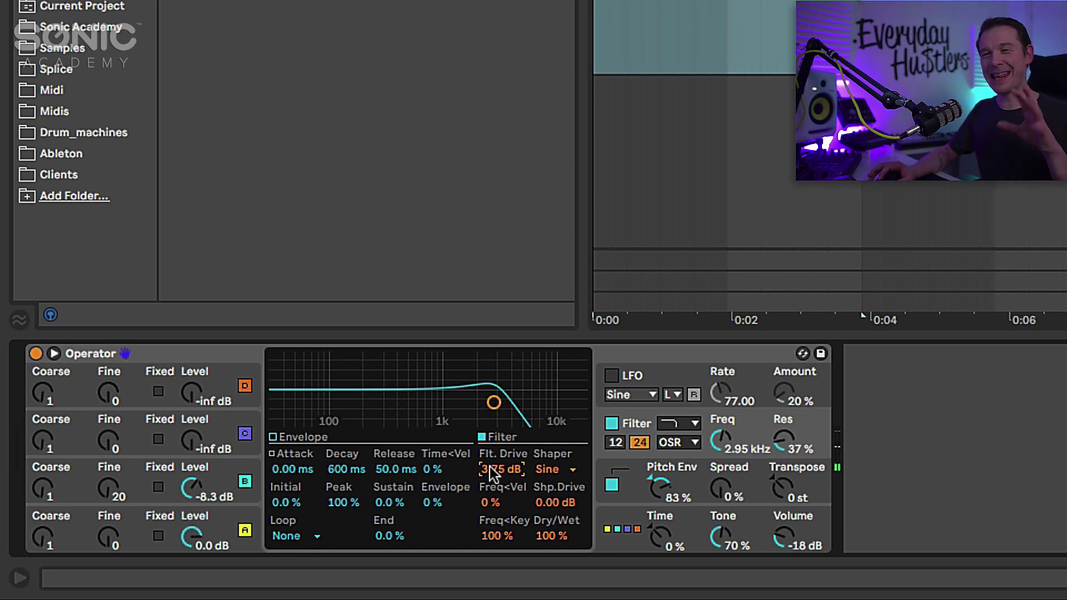
- Try the MS2, SMP and PRD filter circuits and a 2.07 kHz cutoff, then return to OSR
{"action": "left_click", "coordinate": [694, 443]}
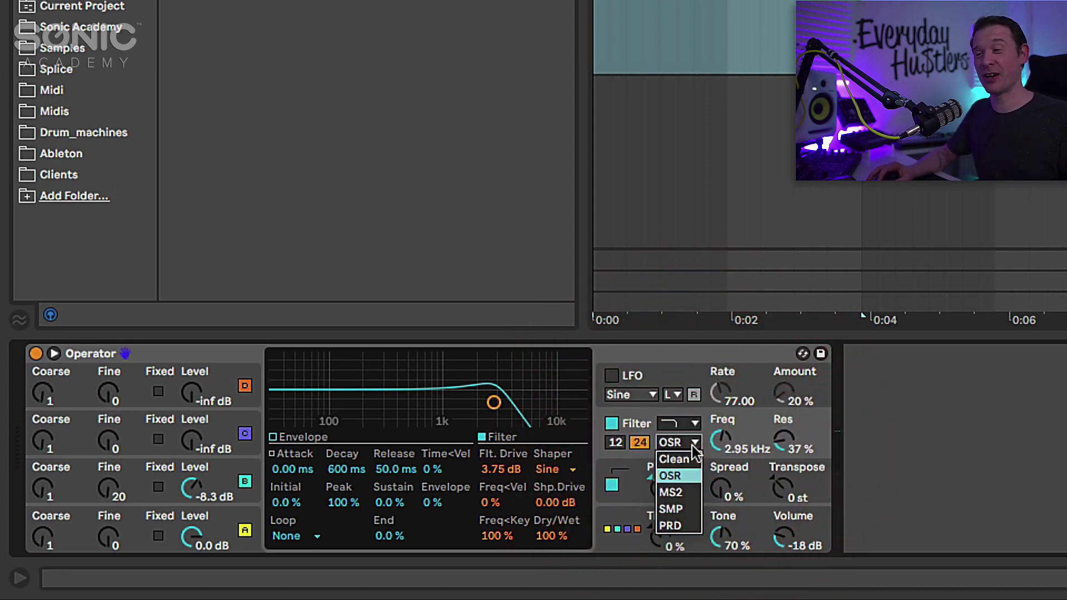
{"action": "left_click", "coordinate": [693, 445]}
{"action": "left_click", "coordinate": [694, 442]}
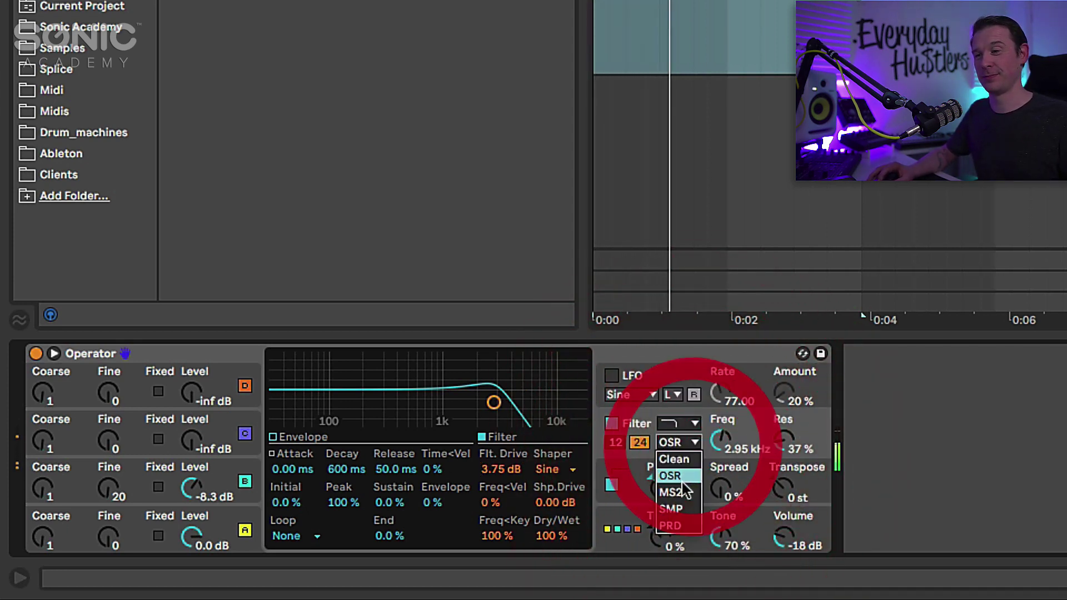
{"action": "left_click", "coordinate": [682, 491]}
{"action": "left_click", "coordinate": [682, 444]}
{"action": "left_click", "coordinate": [672, 509]}
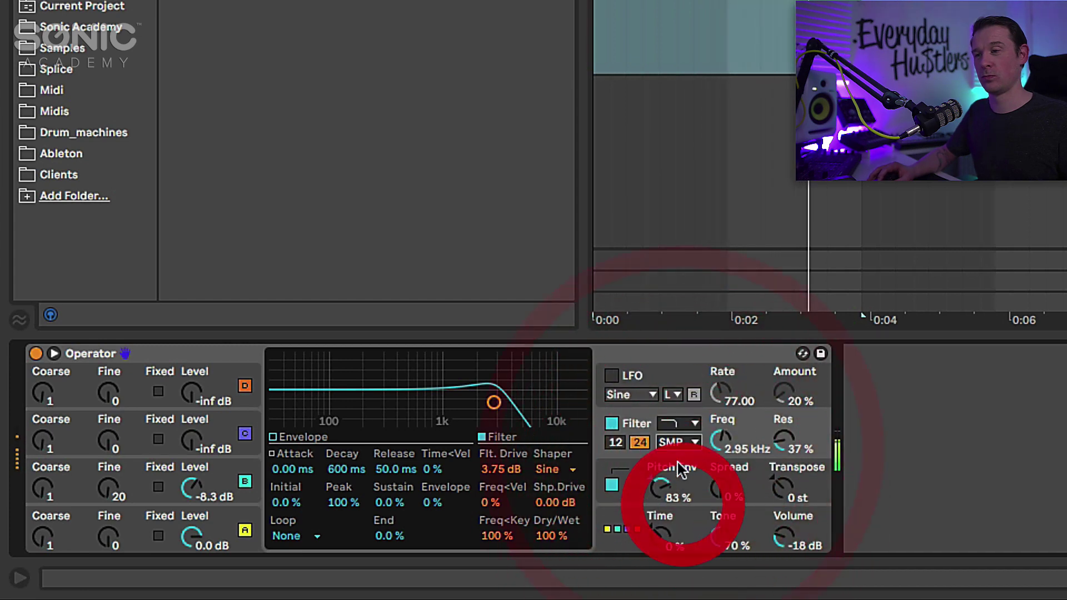
{"action": "left_click", "coordinate": [680, 445]}
{"action": "left_click", "coordinate": [674, 526]}
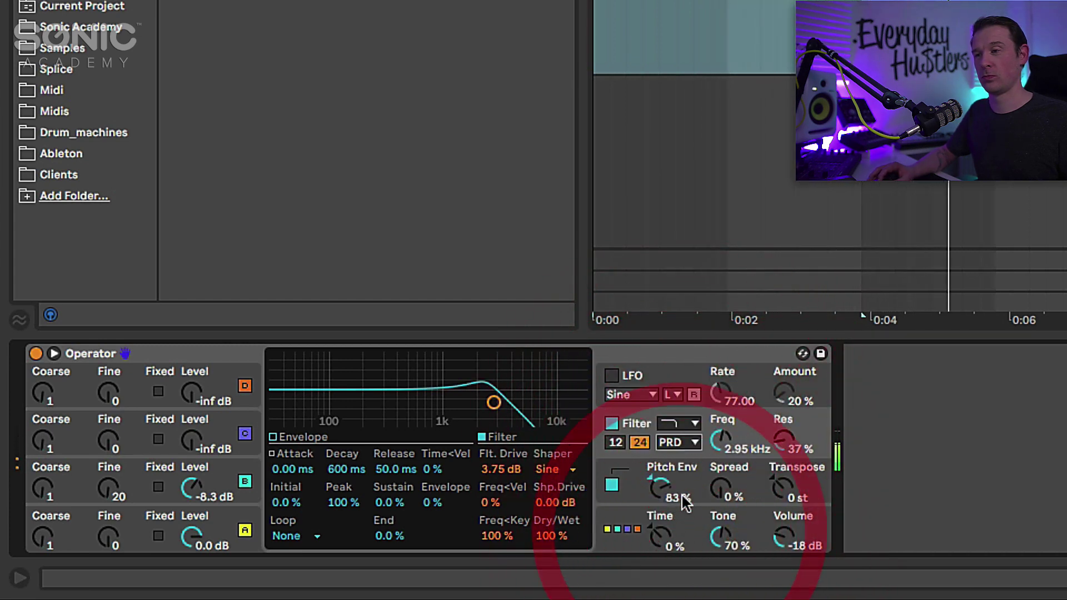
{"action": "mouse_move", "coordinate": [722, 440]}
{"action": "left_mouse_down"}
{"action": "mouse_move", "coordinate": [722, 453]}
{"action": "mouse_move", "coordinate": [721, 433]}
{"action": "left_mouse_up"}
{"action": "left_click", "coordinate": [679, 443]}
{"action": "left_click", "coordinate": [689, 474]}
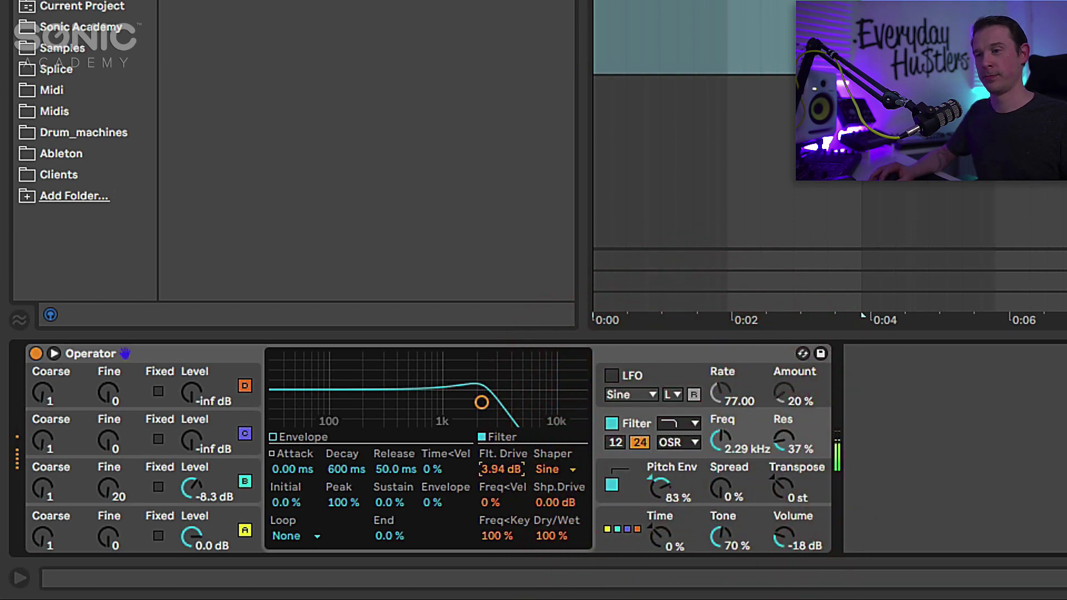
- Compare the 4Bit, Hard and Soft filter shapers before settling on Sine
{"action": "left_click", "coordinate": [560, 469]}
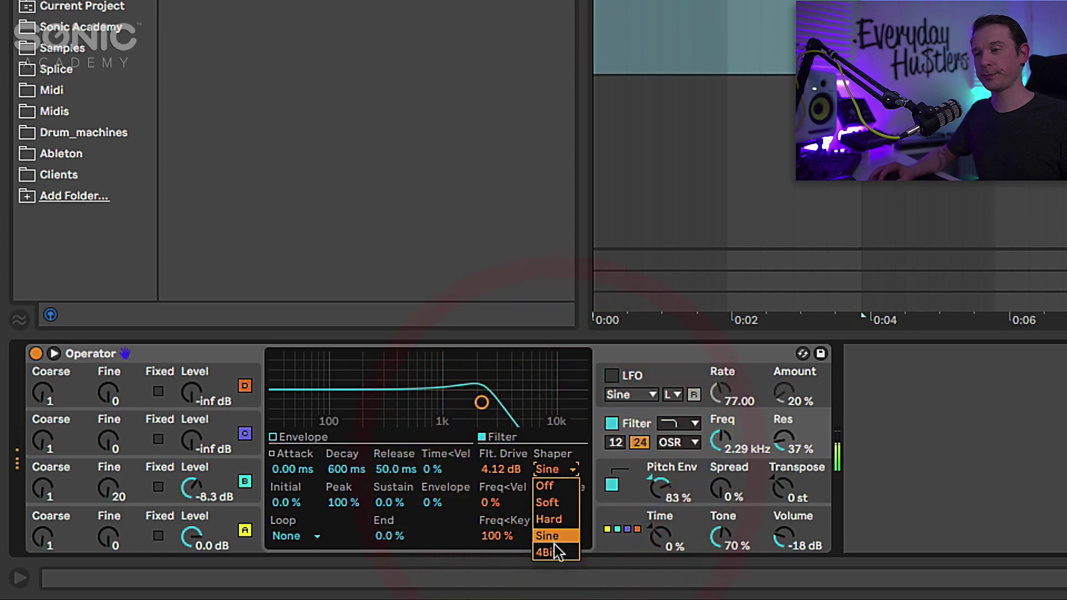
{"action": "left_click", "coordinate": [550, 550]}
{"action": "left_click", "coordinate": [561, 470]}
{"action": "left_click", "coordinate": [550, 518]}
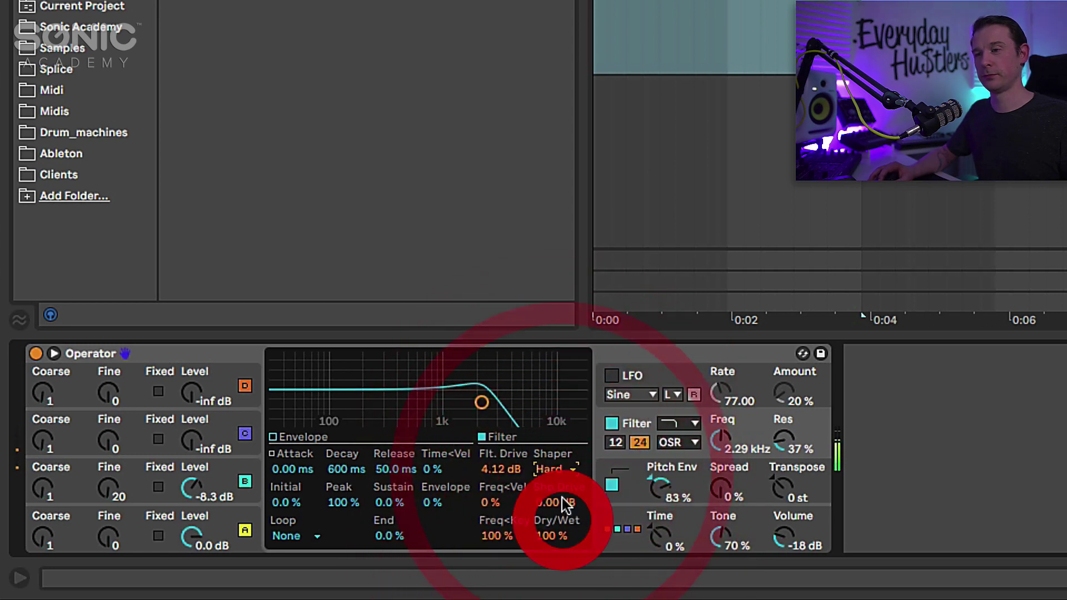
{"action": "left_click", "coordinate": [564, 470]}
{"action": "left_click", "coordinate": [565, 500]}
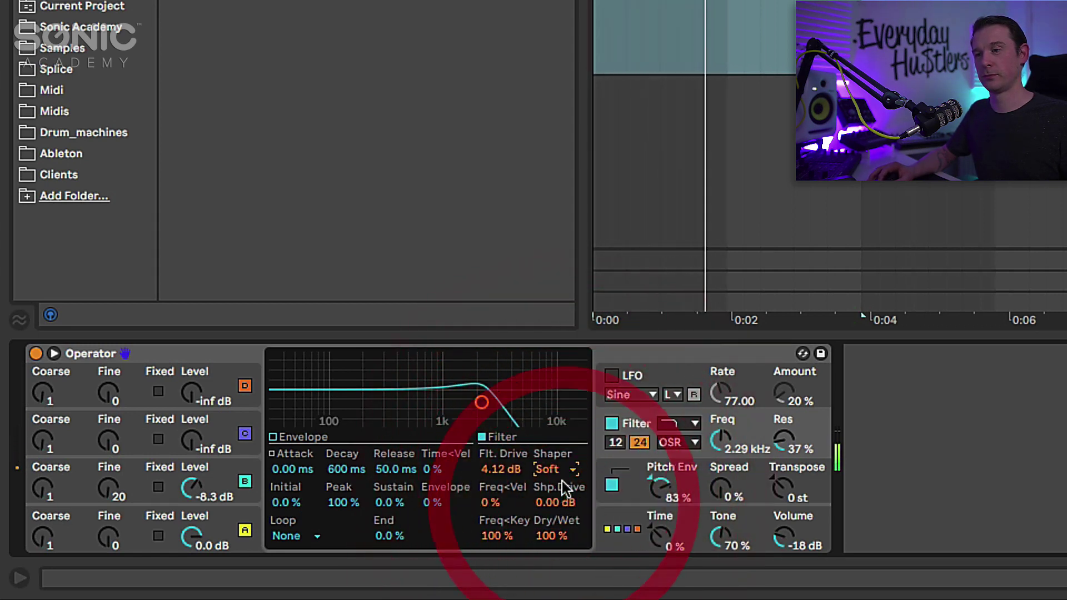
{"action": "left_click", "coordinate": [564, 469]}
{"action": "left_click", "coordinate": [560, 520]}
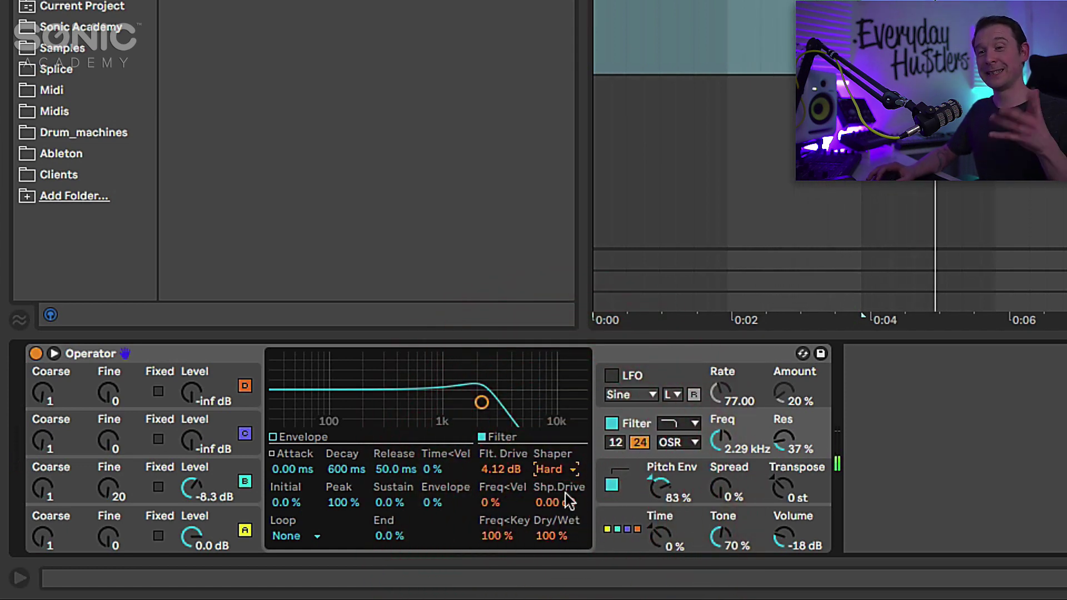
{"action": "left_click", "coordinate": [560, 474]}
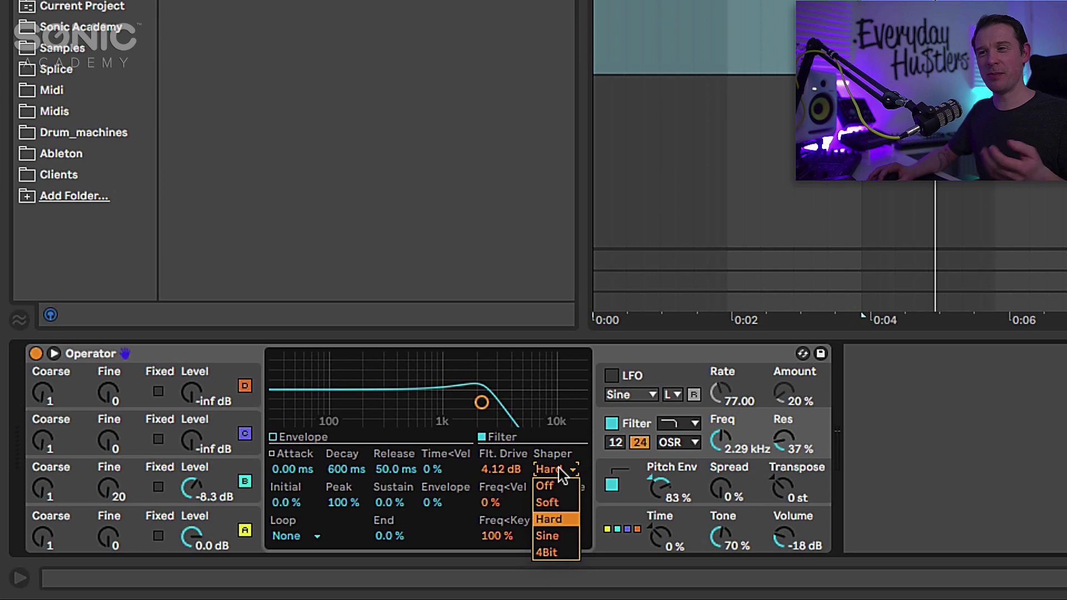
{"action": "left_click", "coordinate": [558, 534]}
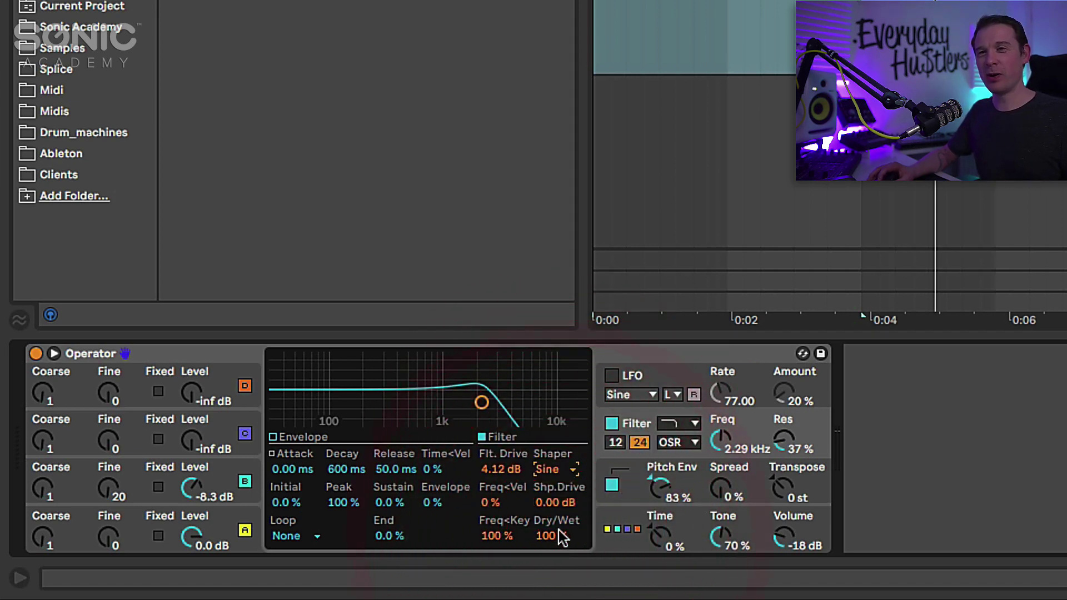
- With the bass playing, nudge the filter cutoff up to 2.17 kHz
{"action": "left_click", "coordinate": [592, 501]}
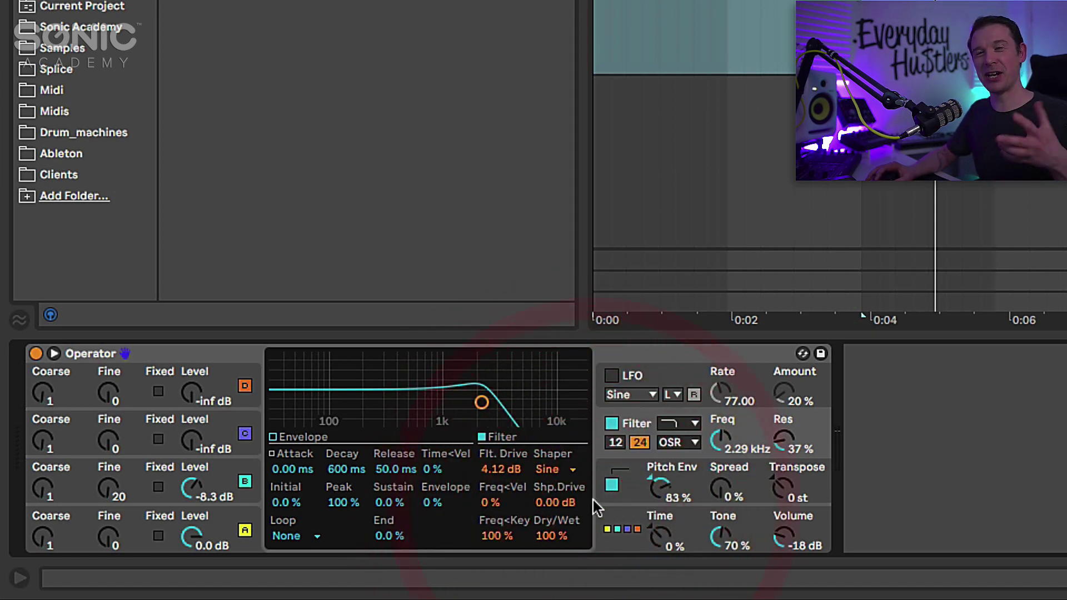
{"action": "key", "text": "space"}
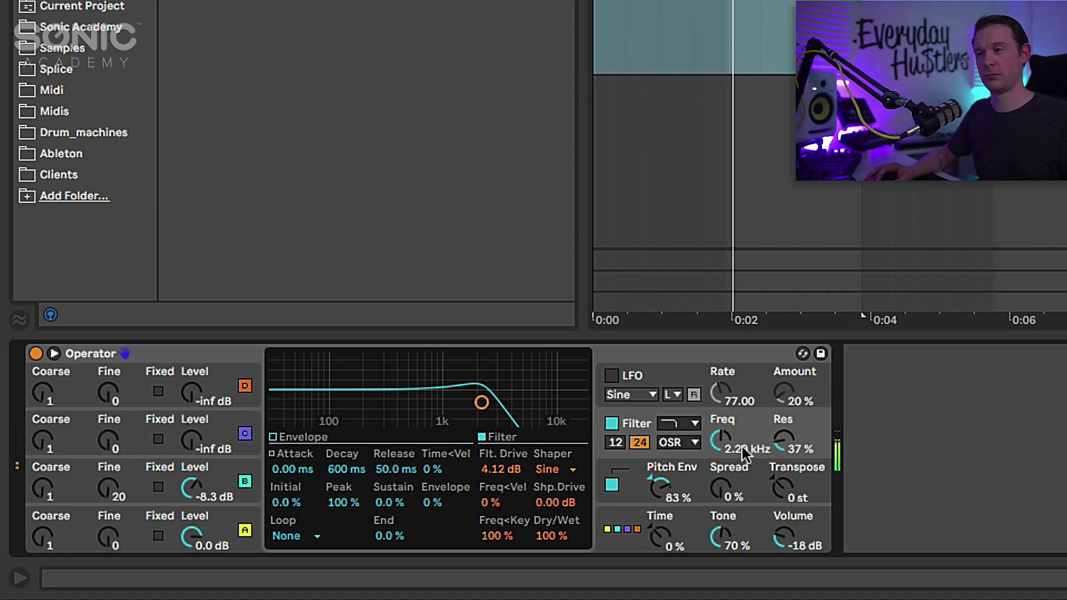
{"action": "mouse_move", "coordinate": [723, 442]}
{"action": "left_mouse_down"}
{"action": "mouse_move", "coordinate": [722, 428]}
{"action": "mouse_move", "coordinate": [721, 445]}
{"action": "left_mouse_up"}
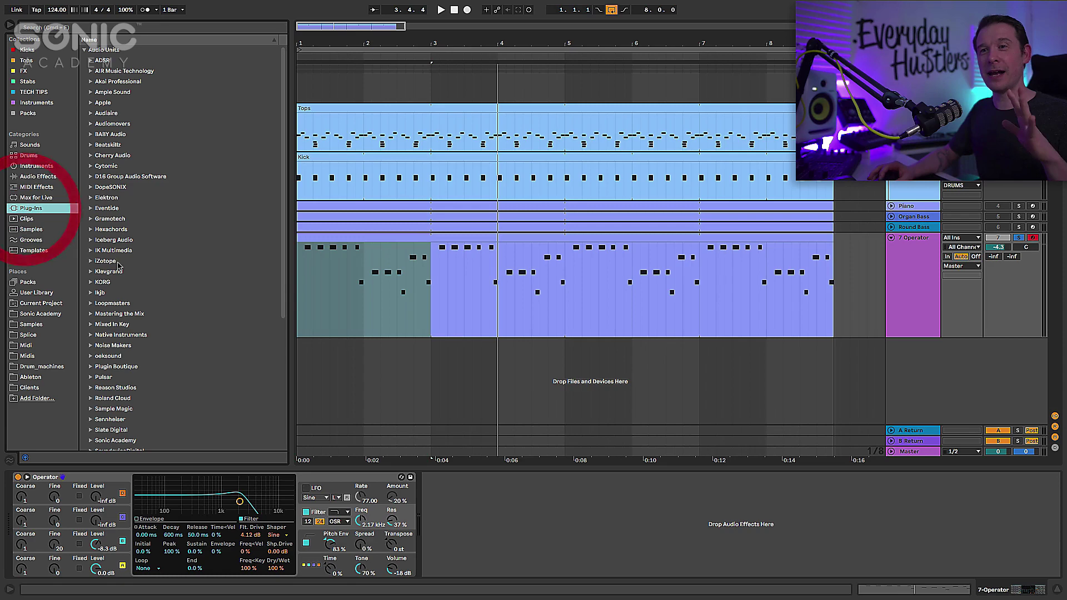
- Scroll the Plug-Ins list, expand TAL-Togu Audio Line and select TAL-Chorus-LX
{"action": "scroll", "coordinate": [216, 393], "scroll_direction": "down", "scroll_amount": 6}
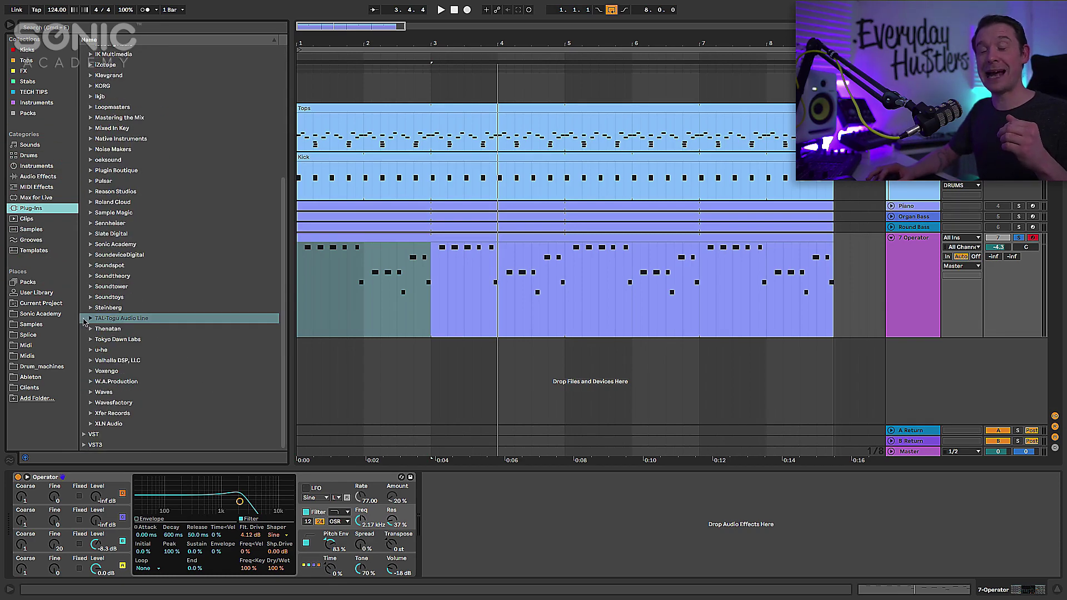
{"action": "left_click", "coordinate": [90, 318]}
{"action": "left_click", "coordinate": [131, 329]}
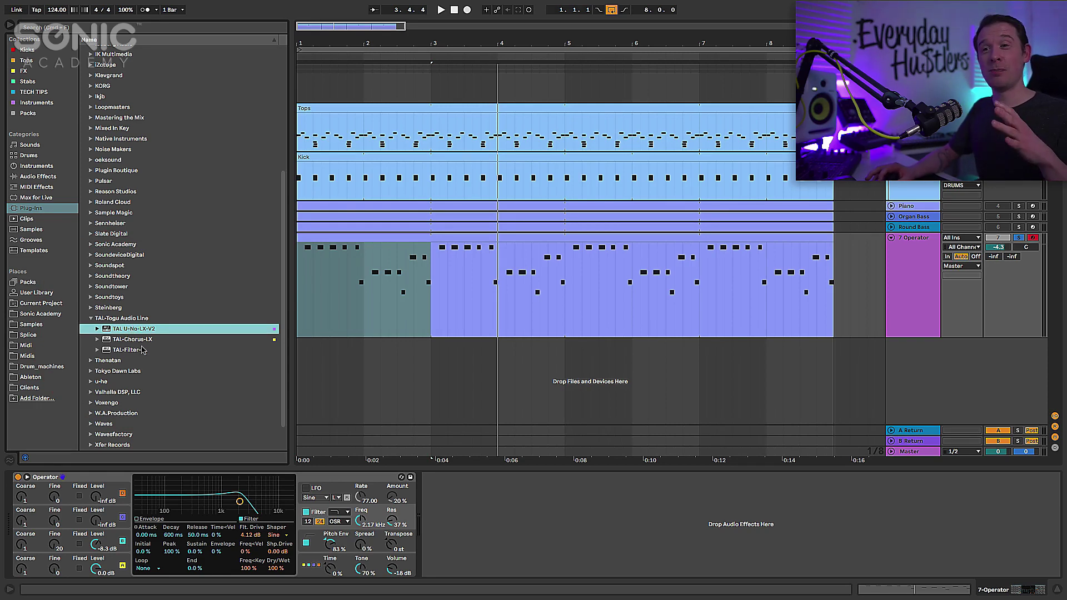
{"action": "left_click", "coordinate": [148, 340]}
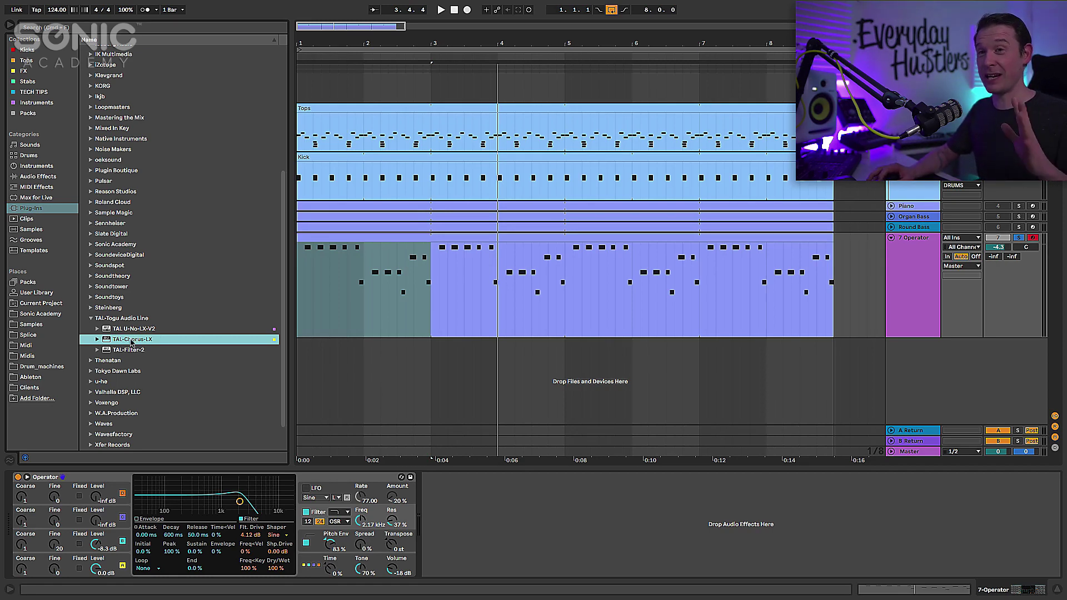
- Load TAL-Chorus-LX after Operator, switch from chorus mode I to II, and A/B it with bypass
{"action": "left_click_drag", "start_coordinate": [486, 528], "coordinate": [488, 526]}
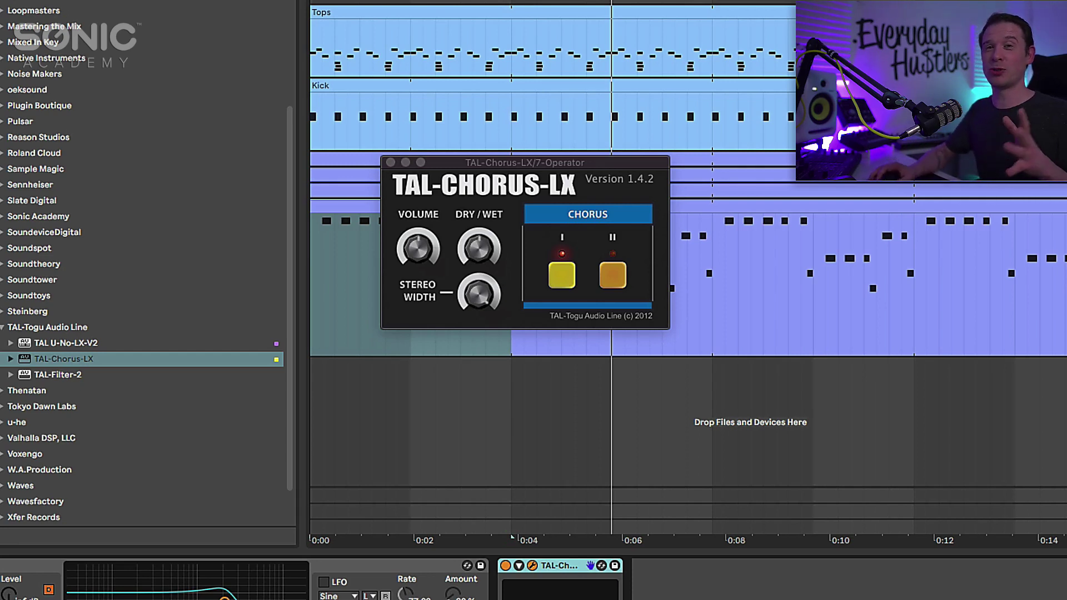
{"action": "left_click", "coordinate": [611, 276]}
{"action": "left_click", "coordinate": [563, 276]}
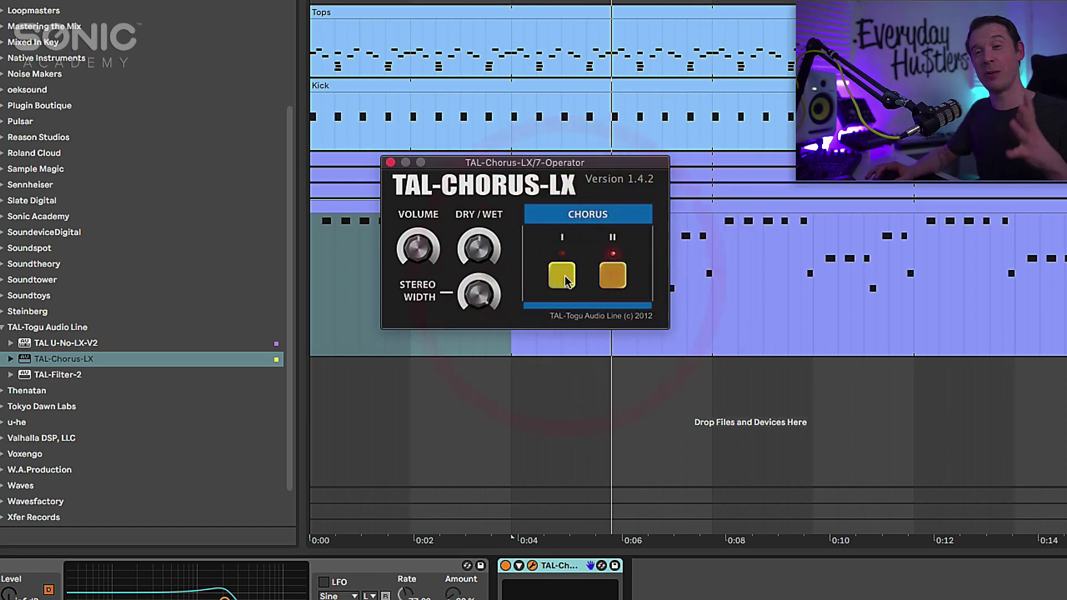
{"action": "left_click", "coordinate": [506, 565]}
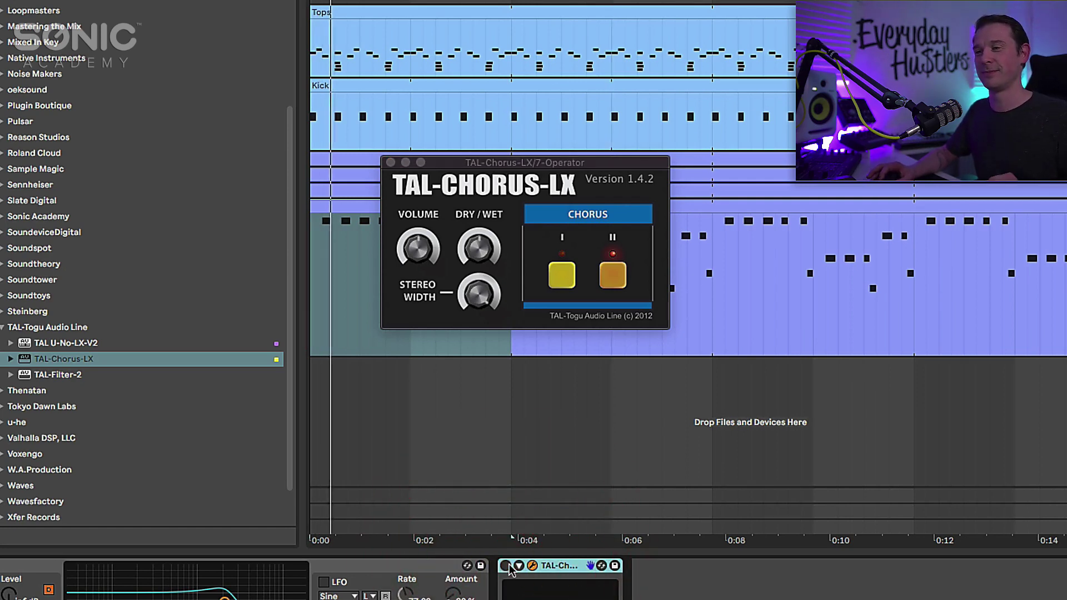
{"action": "left_click", "coordinate": [506, 565]}
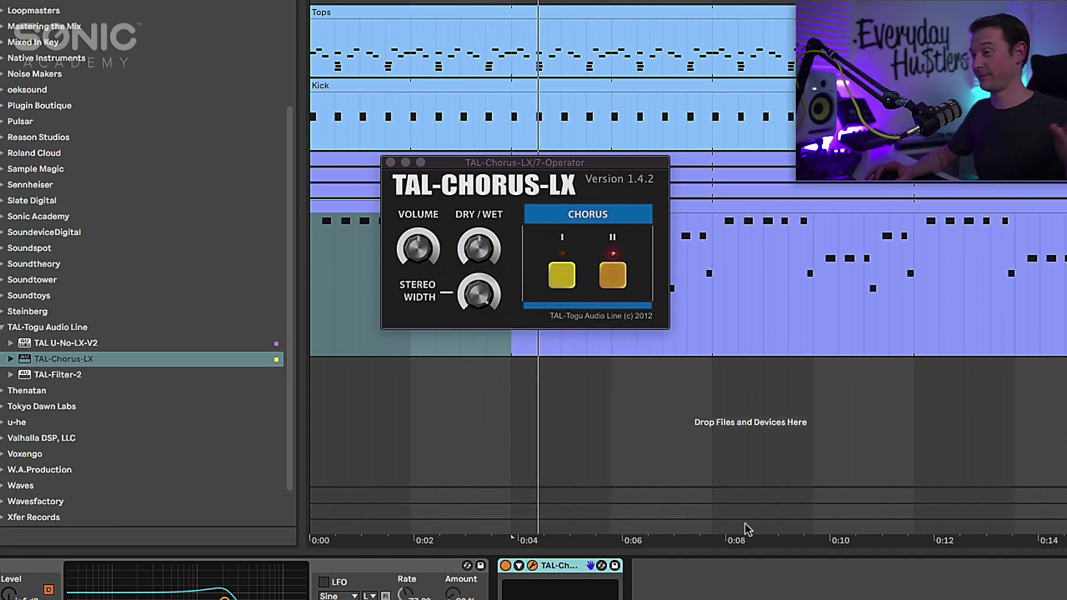
- Make a few clicks in the device area, then switch the browser to the Audio Effects category
{"action": "left_click", "coordinate": [689, 598]}
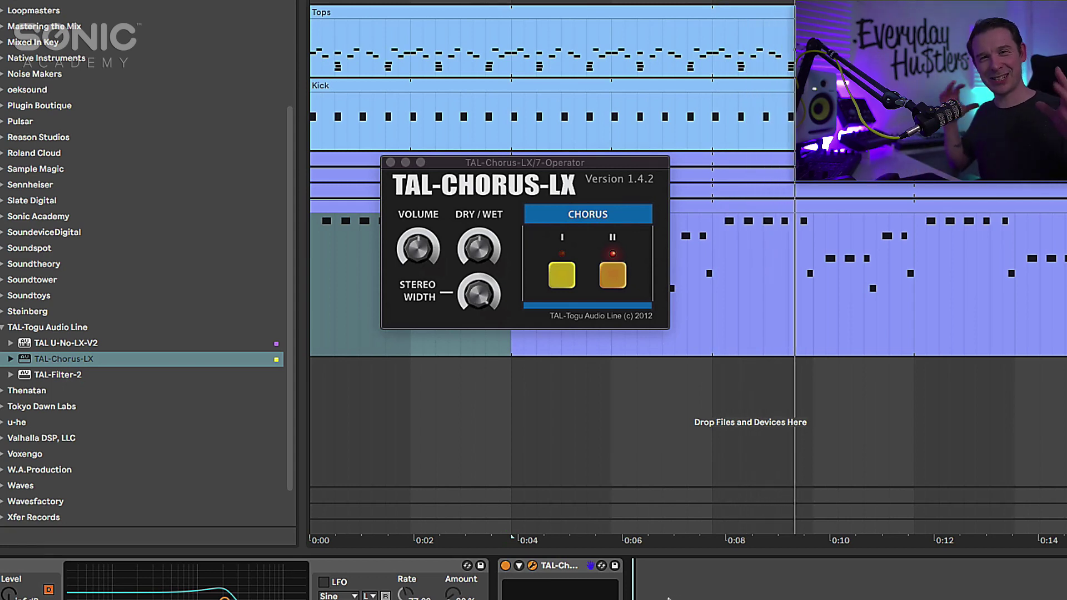
{"action": "left_click", "coordinate": [477, 293]}
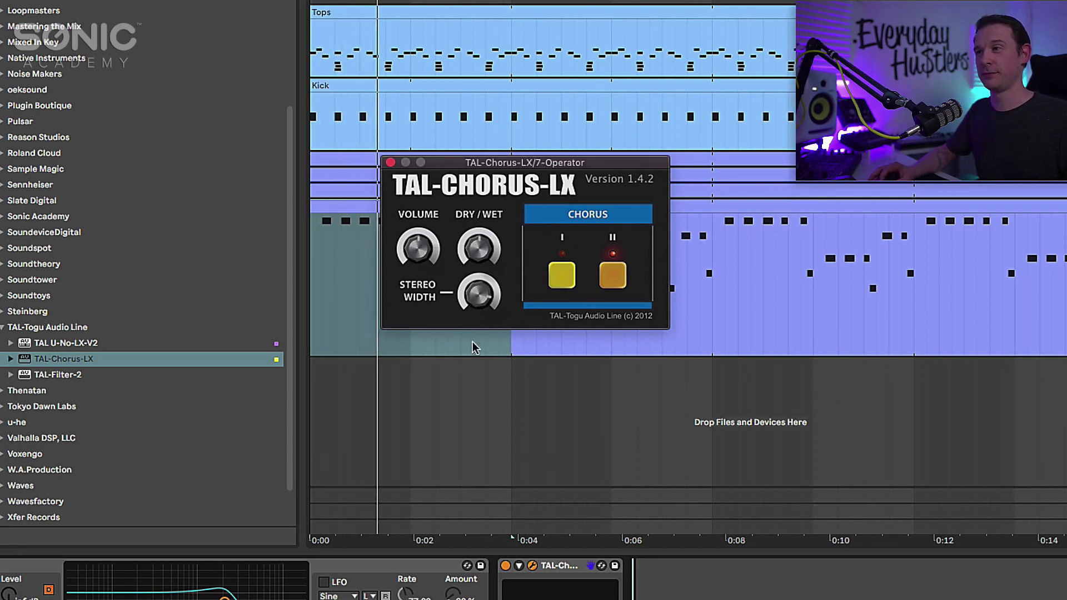
{"action": "left_click", "coordinate": [476, 382]}
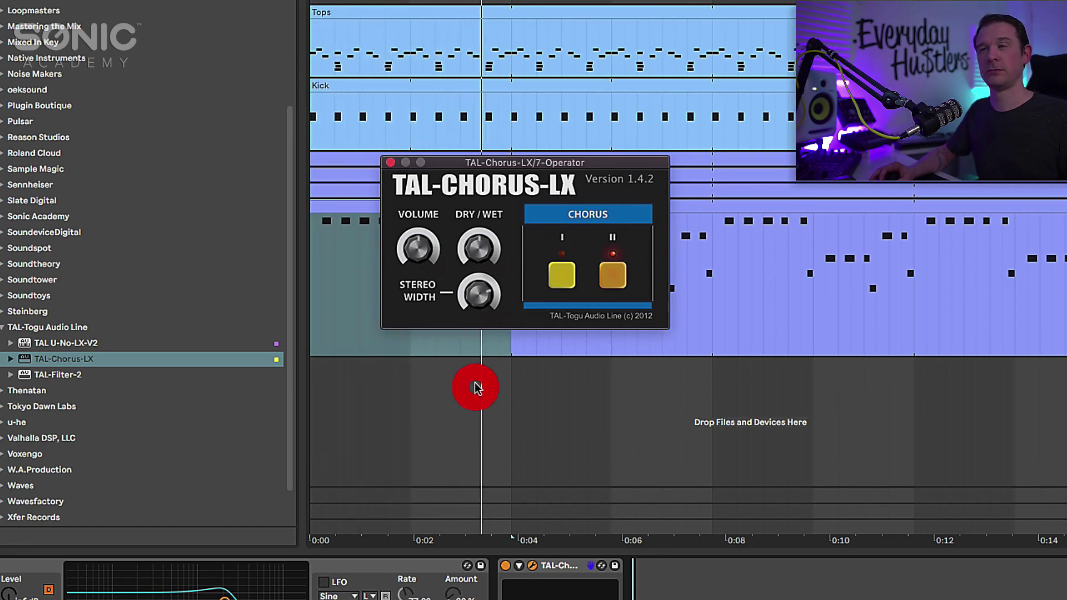
{"action": "left_click", "coordinate": [484, 298]}
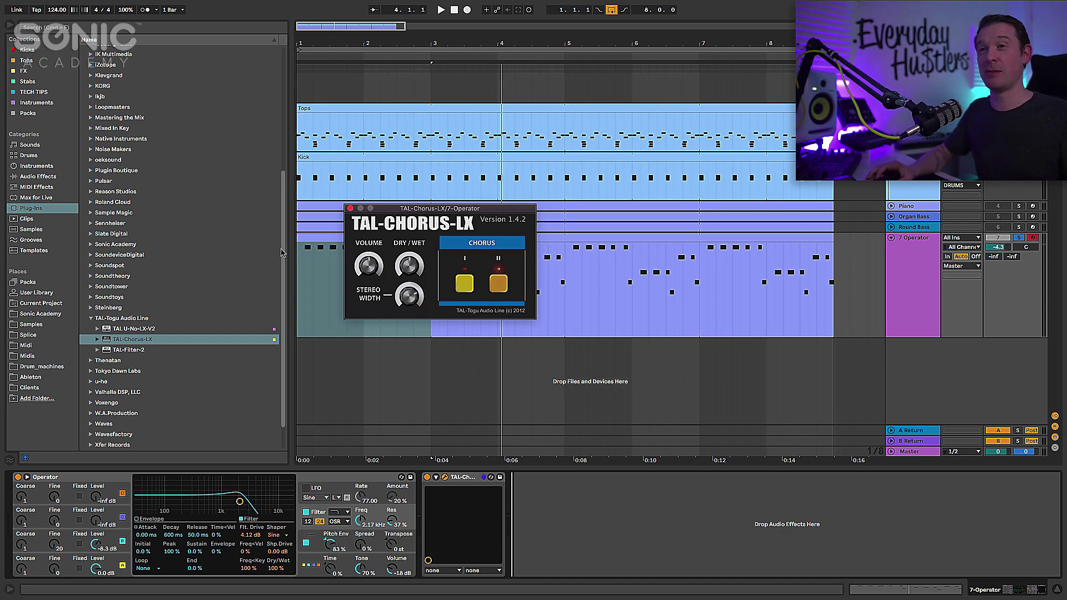
{"action": "left_click", "coordinate": [43, 177]}
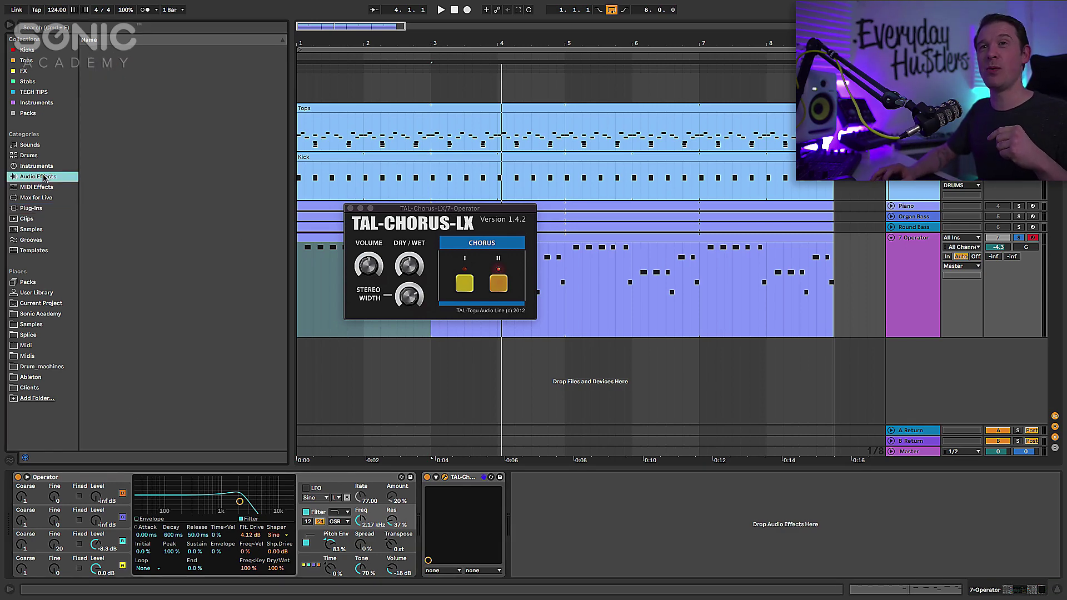
- Insert a Utility after TAL-Chorus-LX on the bass and engage Bass Mono at 120 Hz
{"action": "left_click", "coordinate": [114, 165]}
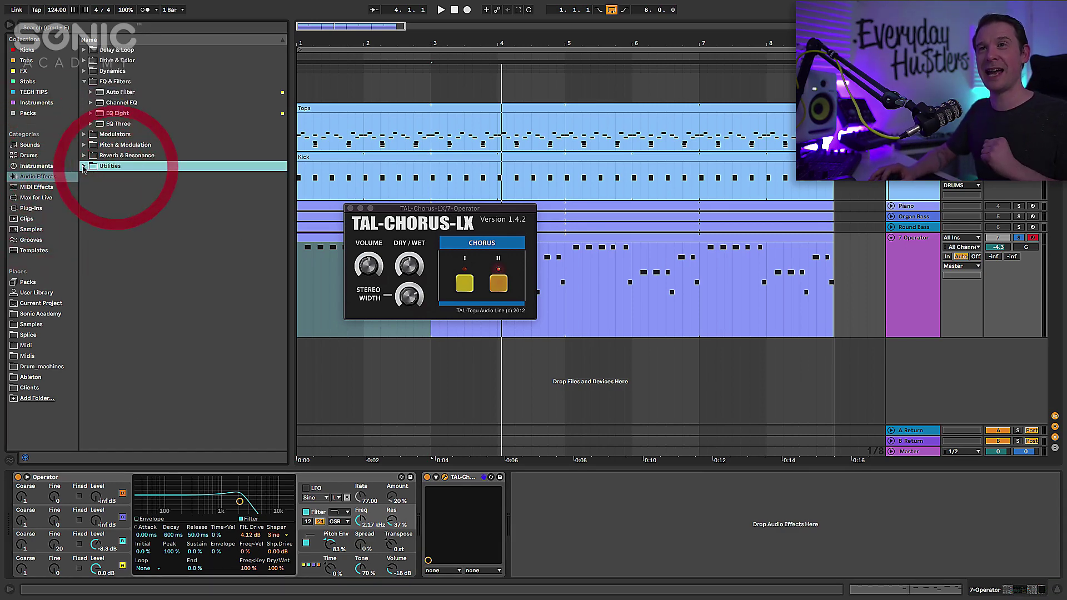
{"action": "left_click", "coordinate": [116, 177]}
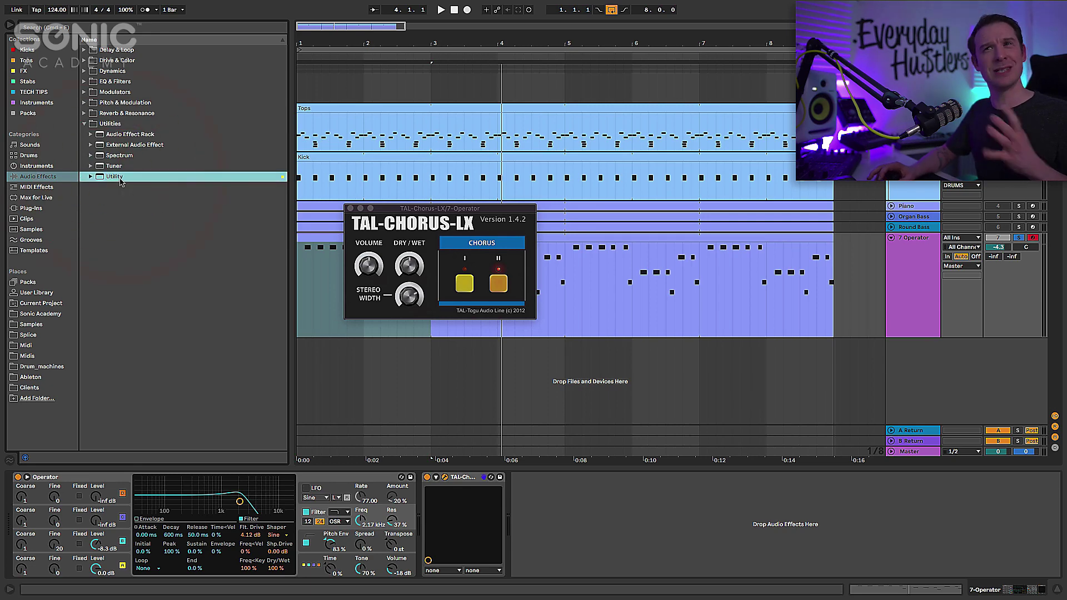
{"action": "left_click_drag", "start_coordinate": [336, 347], "coordinate": [529, 521]}
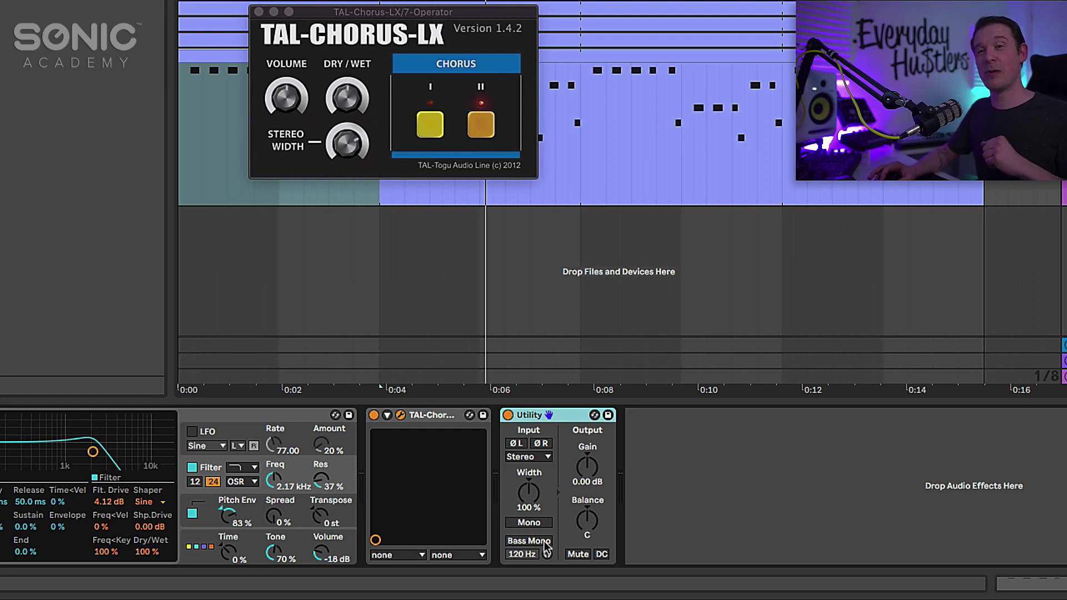
{"action": "left_click", "coordinate": [545, 541]}
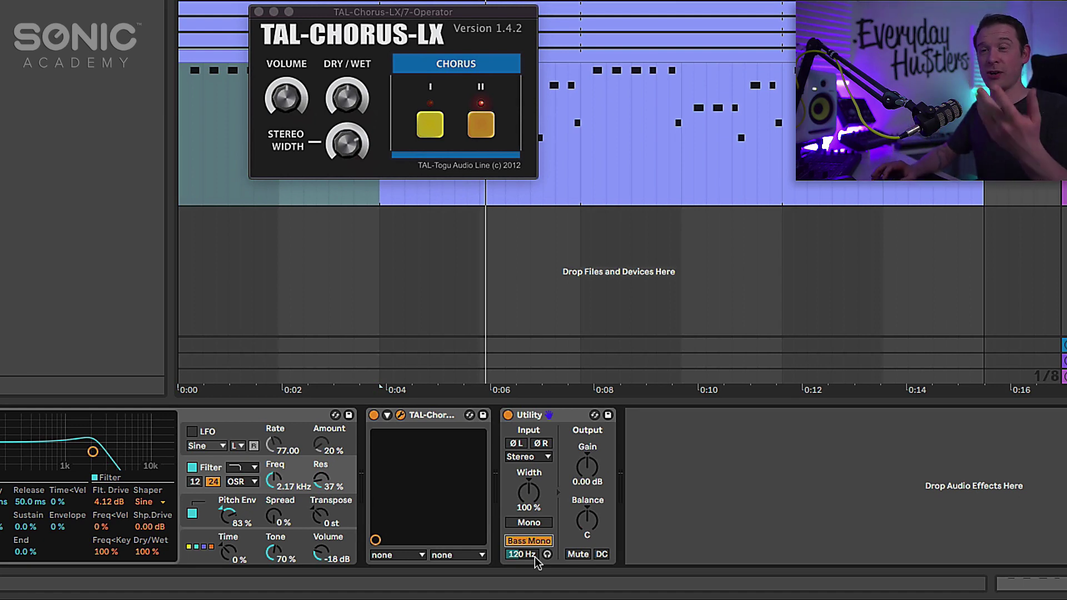
- Audition the mono low band during playback and set the Bass Mono crossover to 137 Hz
{"action": "key", "text": "space"}
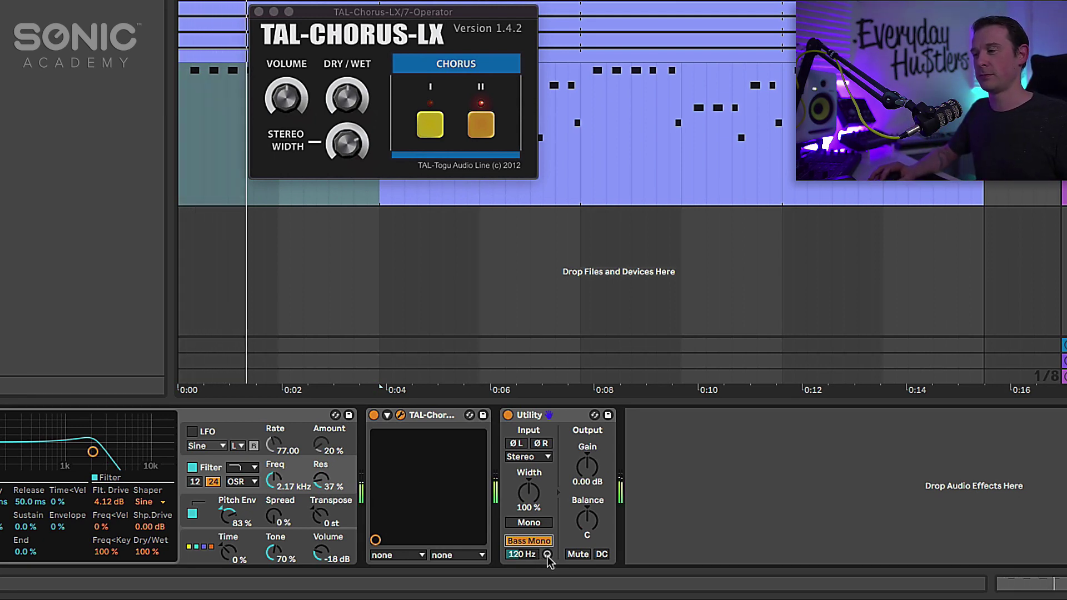
{"action": "left_click", "coordinate": [547, 554]}
{"action": "left_click", "coordinate": [547, 554]}
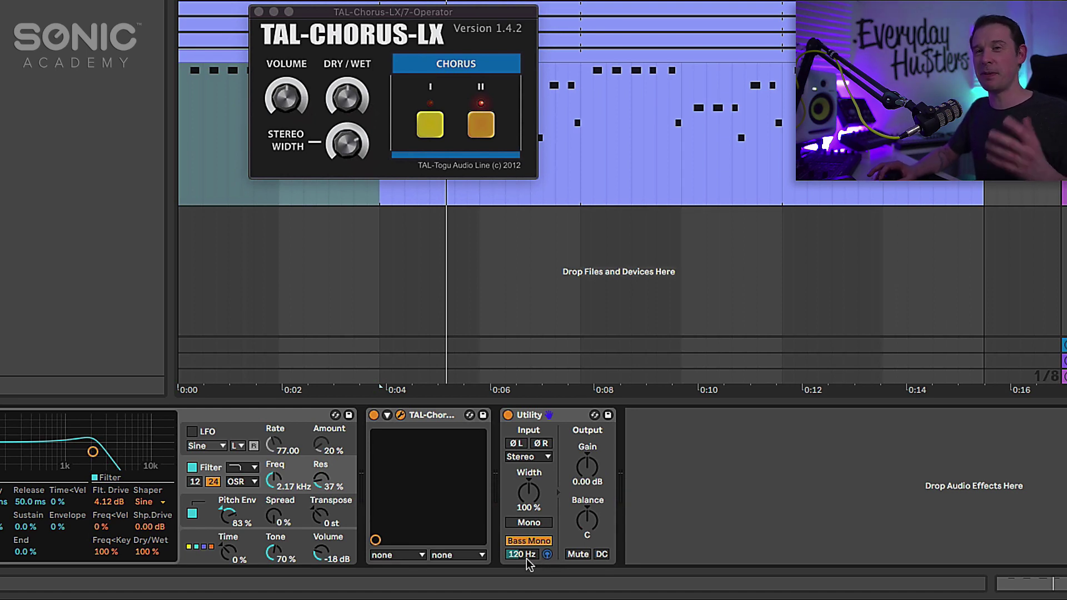
{"action": "key", "text": "space"}
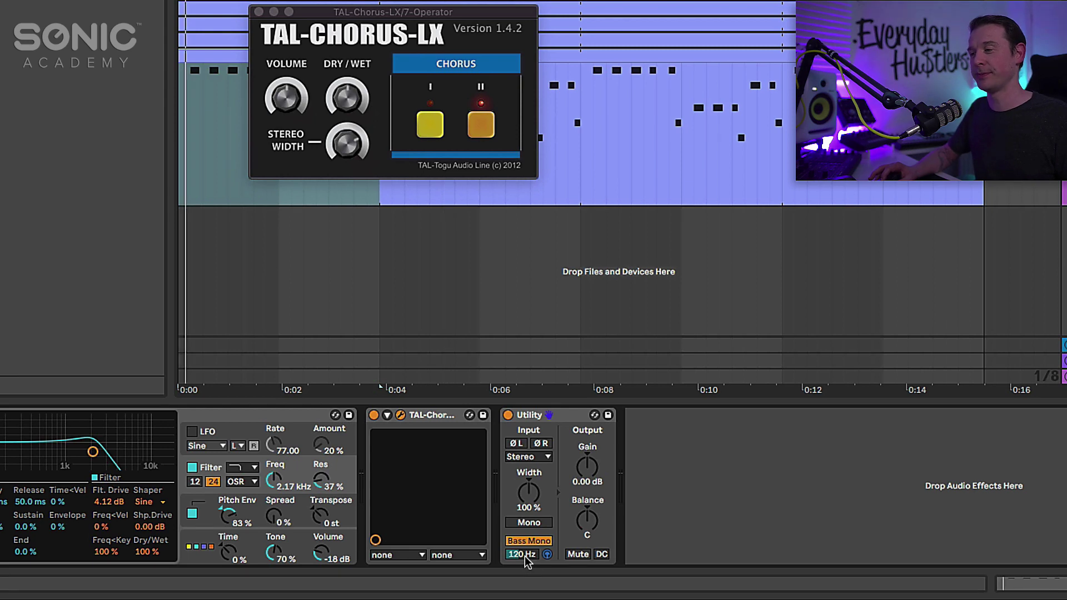
{"action": "left_click_drag", "start_coordinate": [525, 556], "coordinate": [527, 553]}
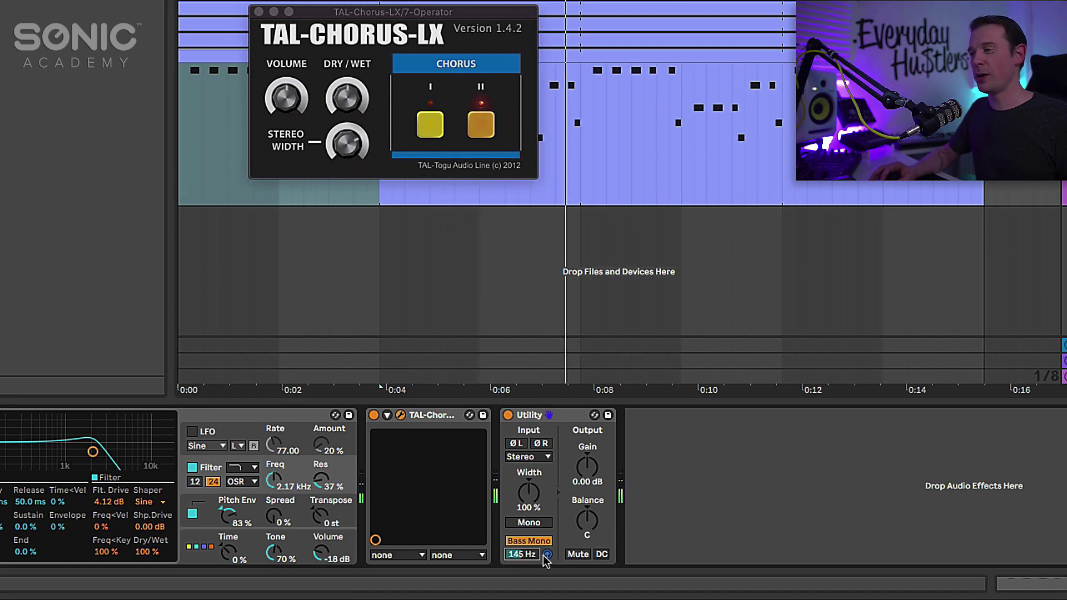
{"action": "left_click", "coordinate": [547, 554]}
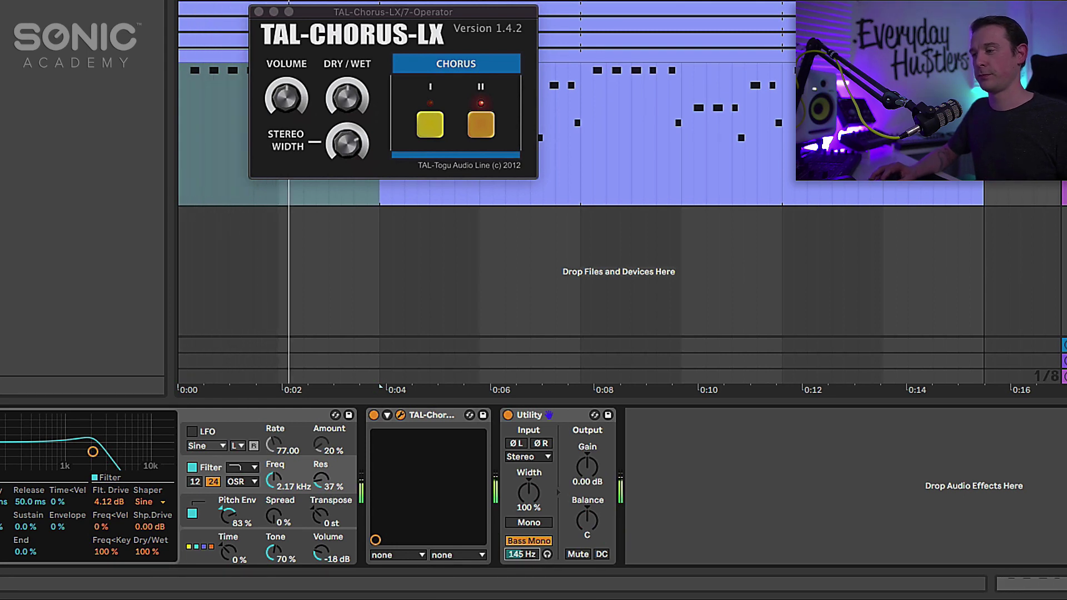
{"action": "left_click_drag", "start_coordinate": [522, 554], "coordinate": [531, 557]}
{"action": "key", "text": "space"}
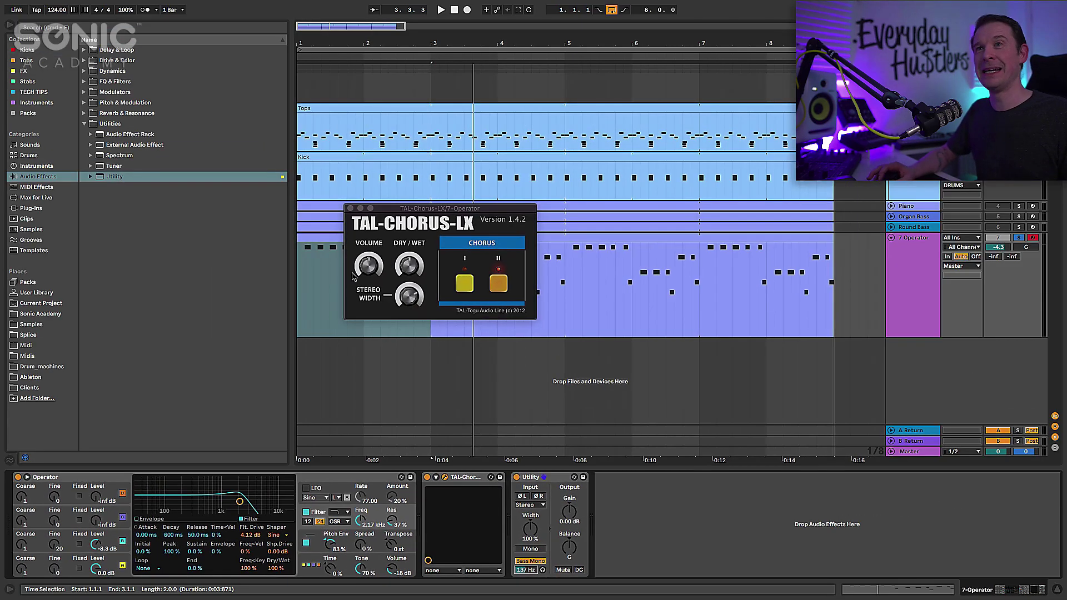
- Insert EQ Eight after the Utility with a 39.1 Hz low cut, and play to check it
{"action": "left_click", "coordinate": [99, 82]}
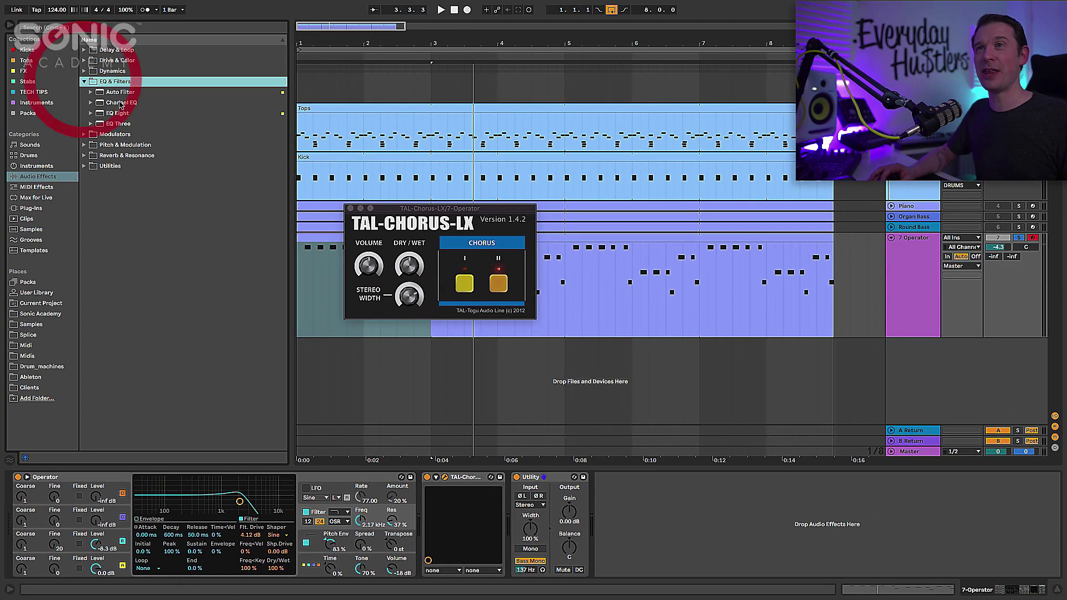
{"action": "left_click", "coordinate": [120, 112]}
{"action": "left_click_drag", "start_coordinate": [120, 113], "coordinate": [663, 526]}
{"action": "key", "text": "space"}
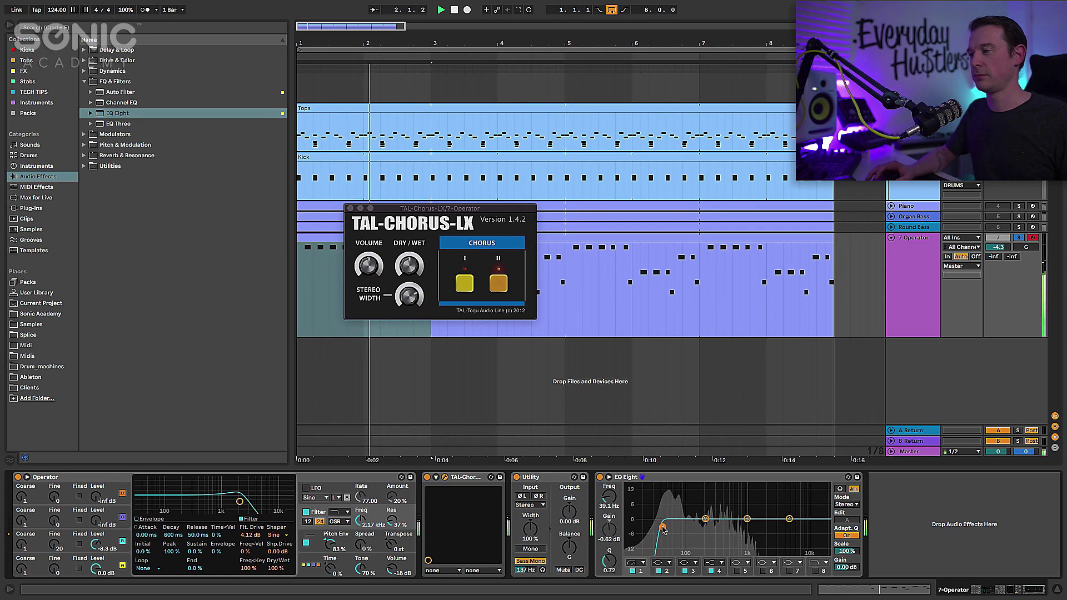
{"action": "key", "text": "space"}
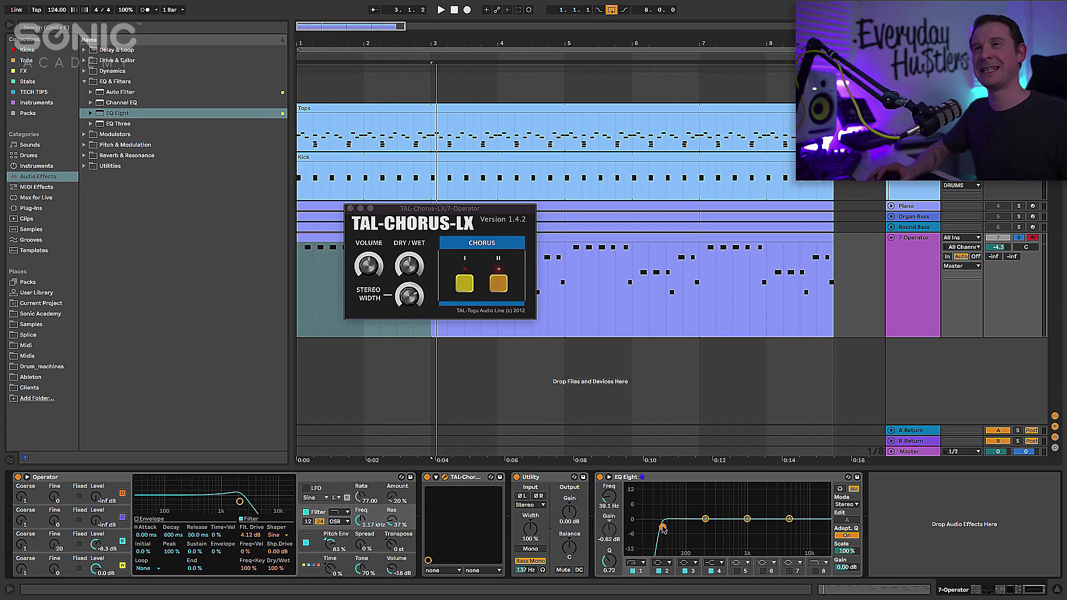
- Add Reverb to the A Return at 100% wet, with Lo Cut on and Hi Cut off
{"action": "left_click", "coordinate": [131, 155]}
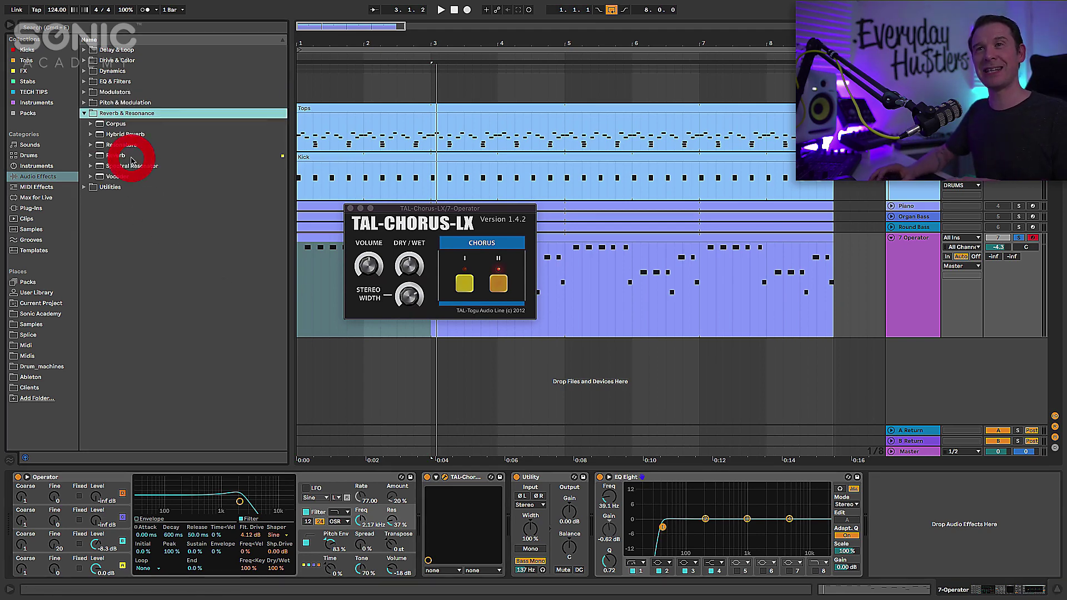
{"action": "left_click", "coordinate": [130, 157]}
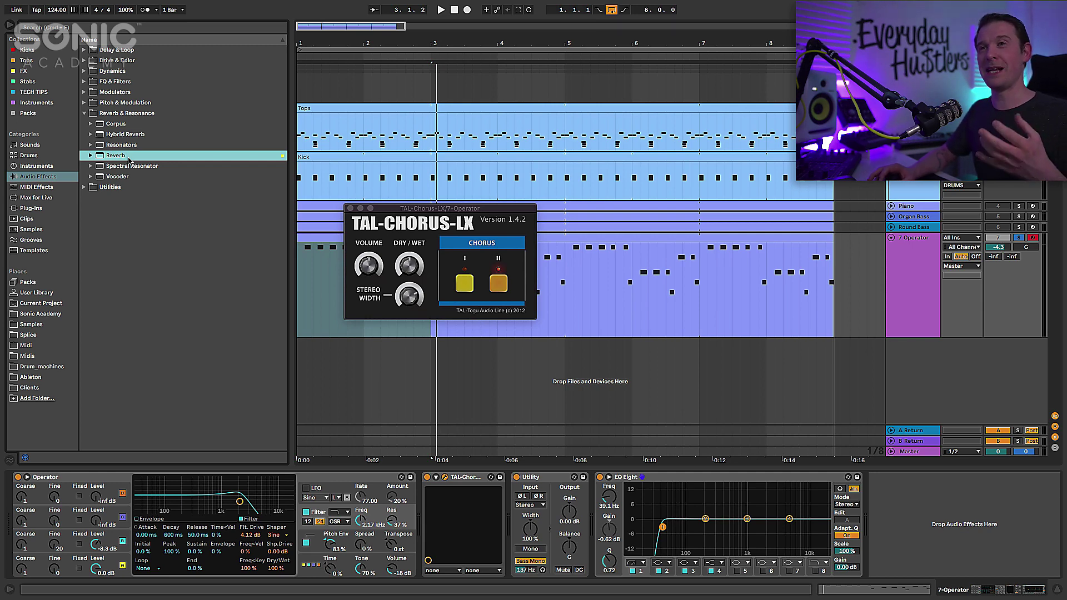
{"action": "left_click_drag", "start_coordinate": [156, 181], "coordinate": [916, 433]}
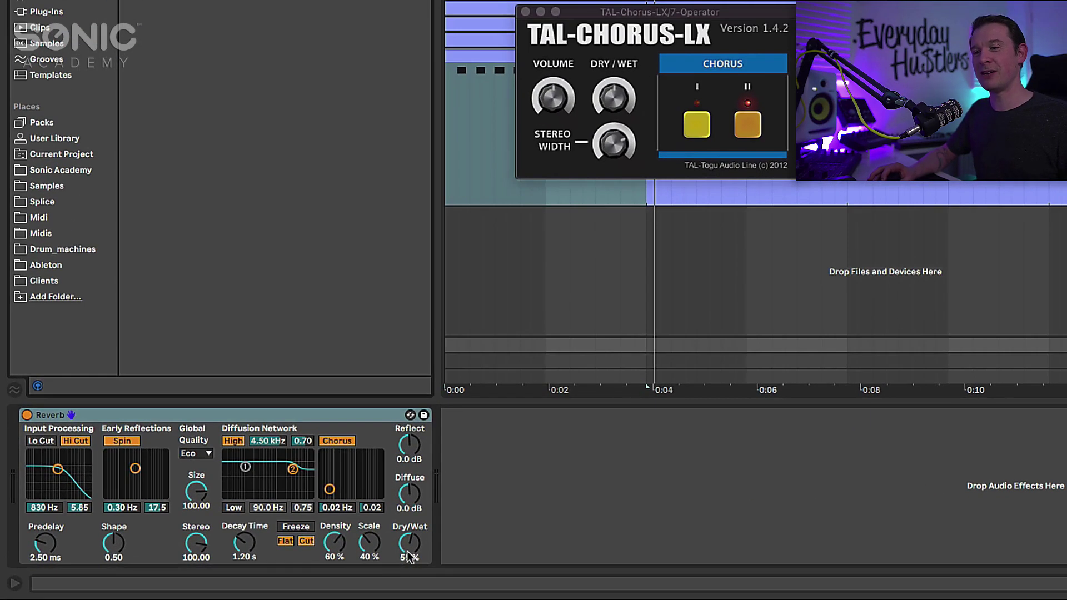
{"action": "left_click_drag", "start_coordinate": [272, 567], "coordinate": [272, 550]}
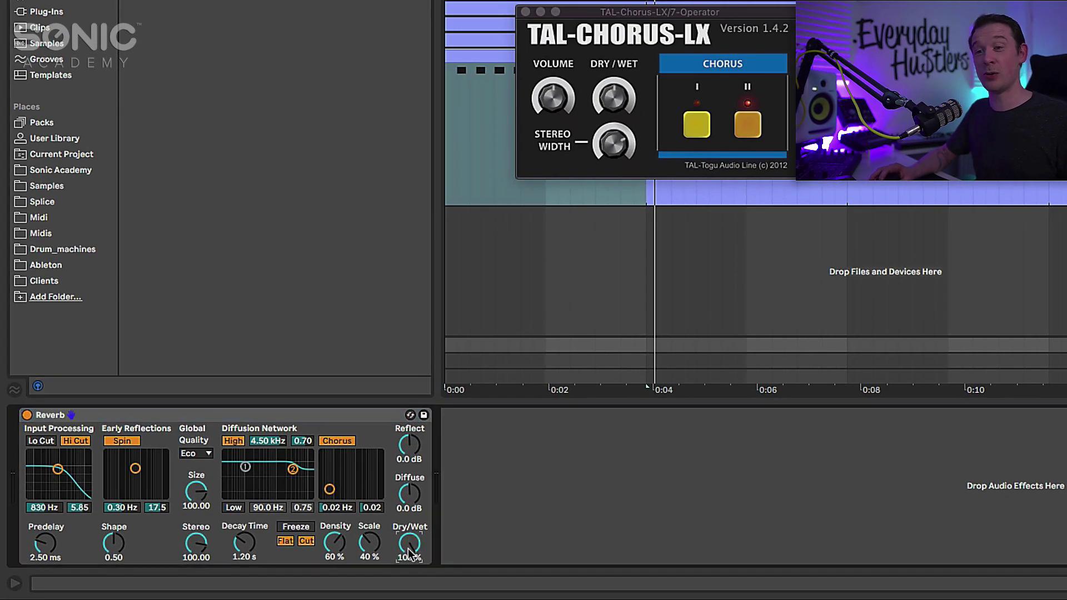
{"action": "left_click", "coordinate": [45, 442]}
{"action": "left_click", "coordinate": [74, 442]}
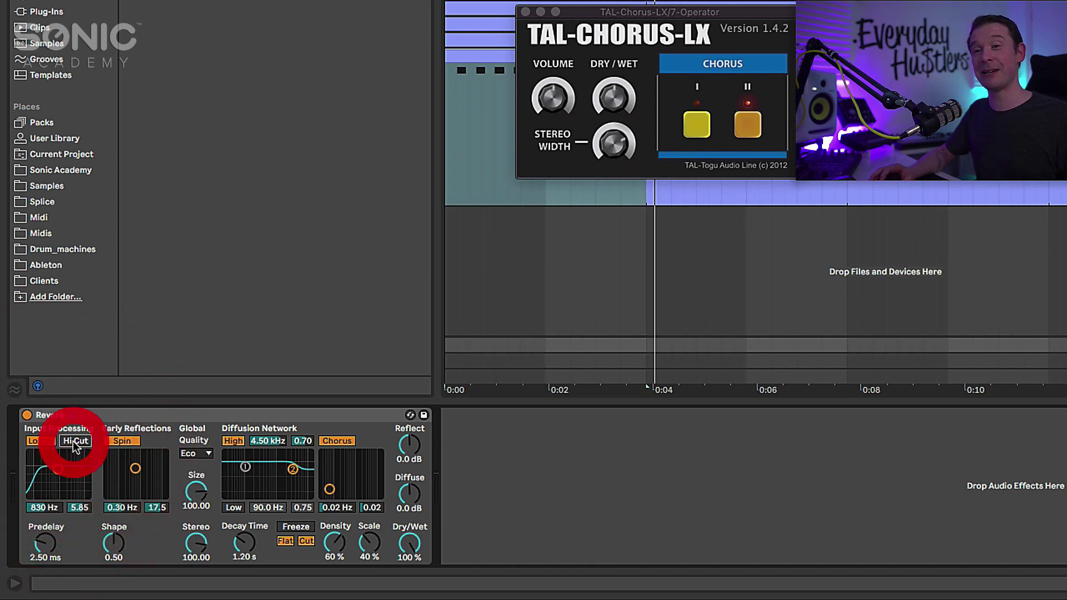
- Tune the reverb's low cut through 2.12 kHz and 3.31 kHz, settling at 5.16 kHz
{"action": "left_click_drag", "start_coordinate": [59, 473], "coordinate": [40, 473]}
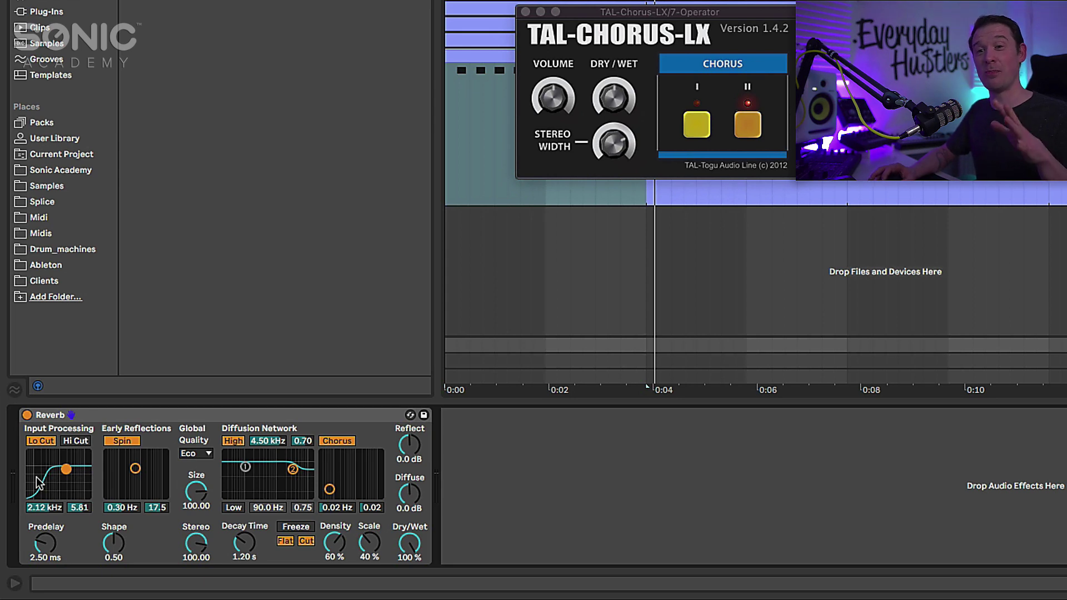
{"action": "left_click", "coordinate": [48, 442]}
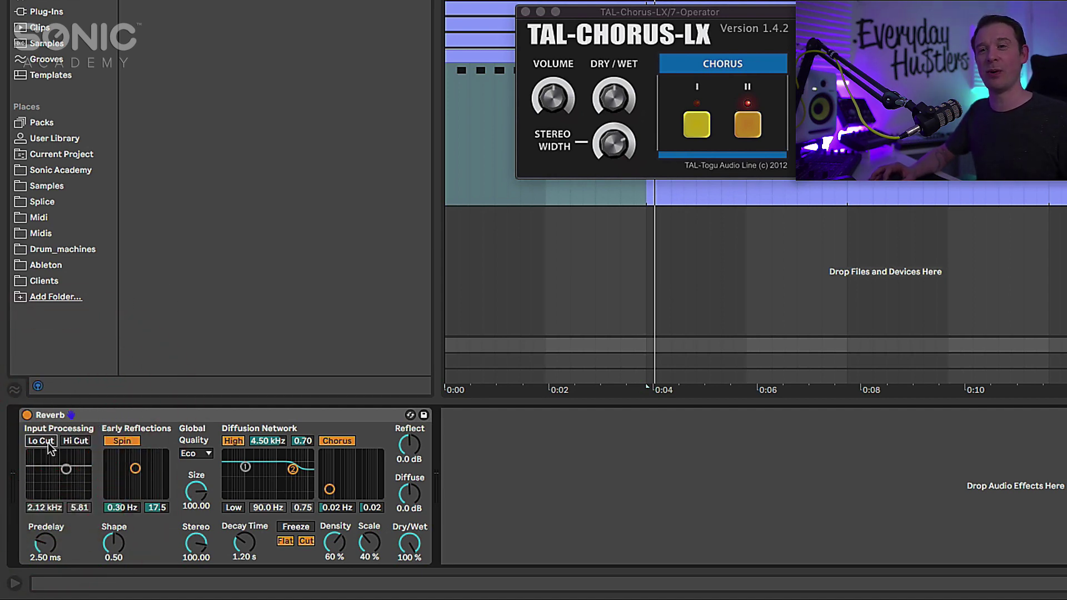
{"action": "left_click", "coordinate": [47, 440]}
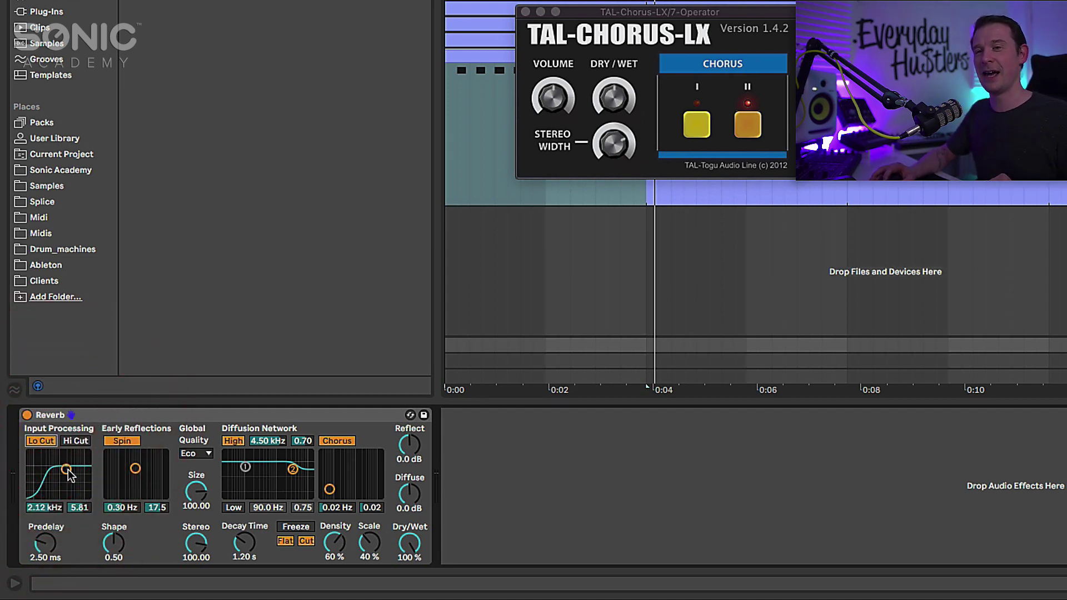
{"action": "left_click_drag", "start_coordinate": [66, 472], "coordinate": [70, 468]}
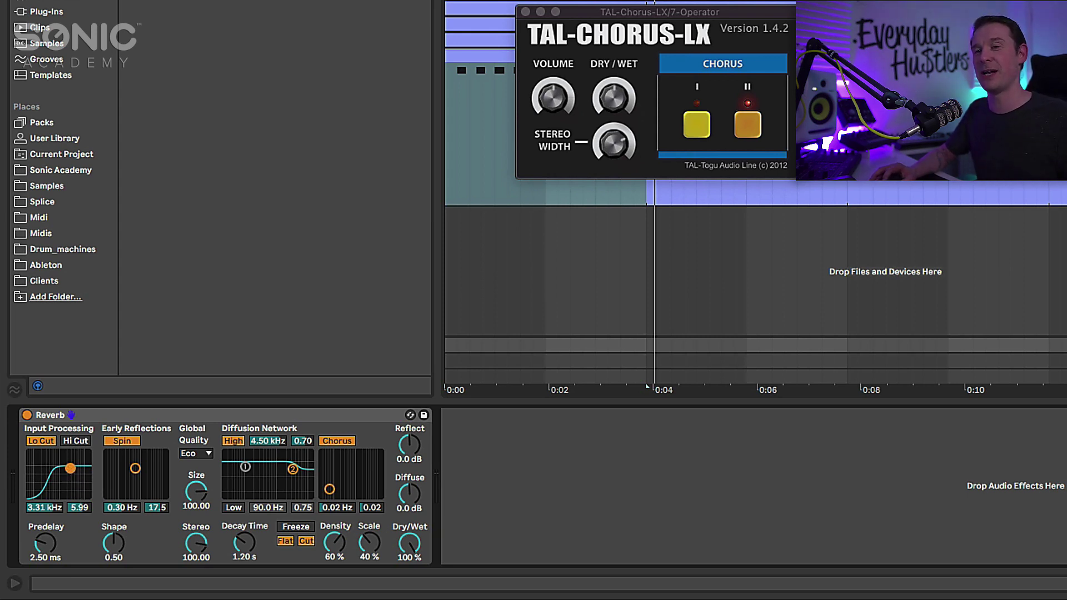
{"action": "left_click_drag", "start_coordinate": [69, 469], "coordinate": [73, 467]}
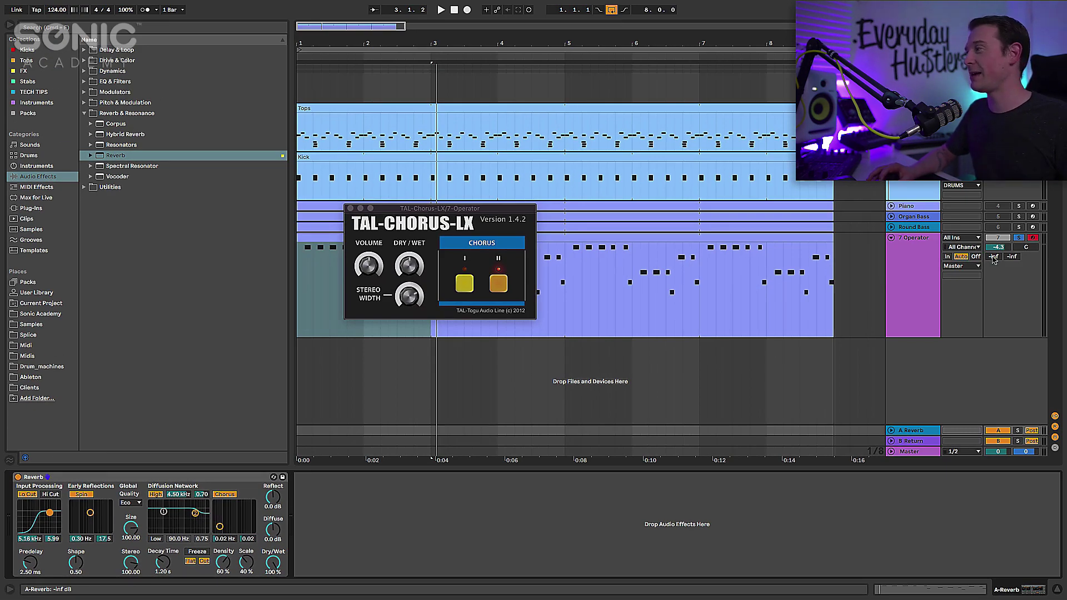
- Play the song, raise 7 Operator's Send A to 0 dB, and set reverb decay to 1.22 s
{"action": "key", "text": "space"}
{"action": "left_click_drag", "start_coordinate": [994, 257], "coordinate": [993, 239]}
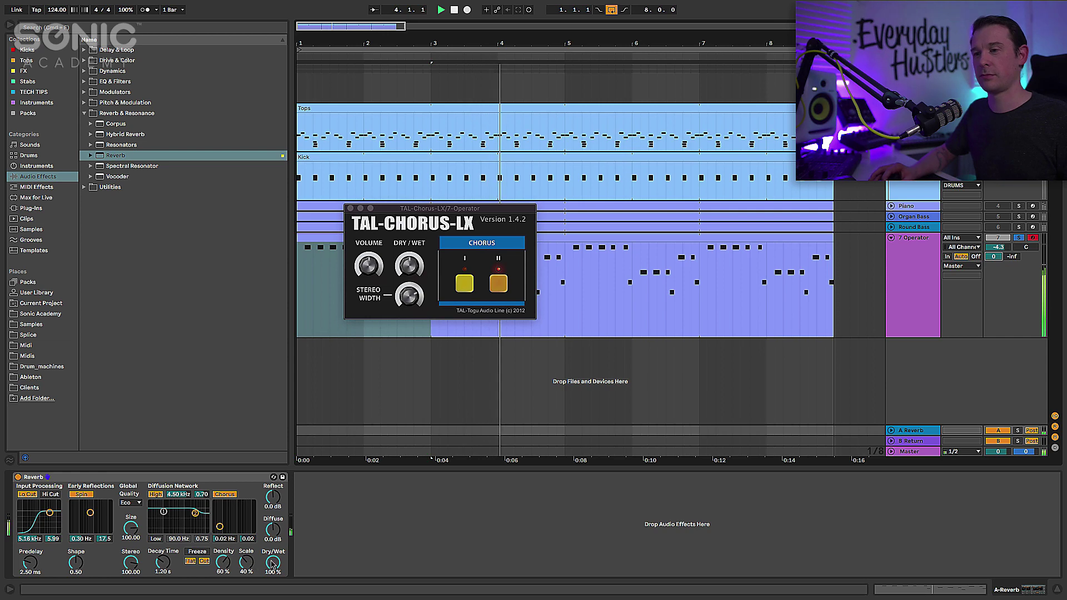
{"action": "mouse_move", "coordinate": [162, 563]}
{"action": "left_mouse_down"}
{"action": "mouse_move", "coordinate": [162, 534]}
{"action": "mouse_move", "coordinate": [163, 572]}
{"action": "left_mouse_up"}
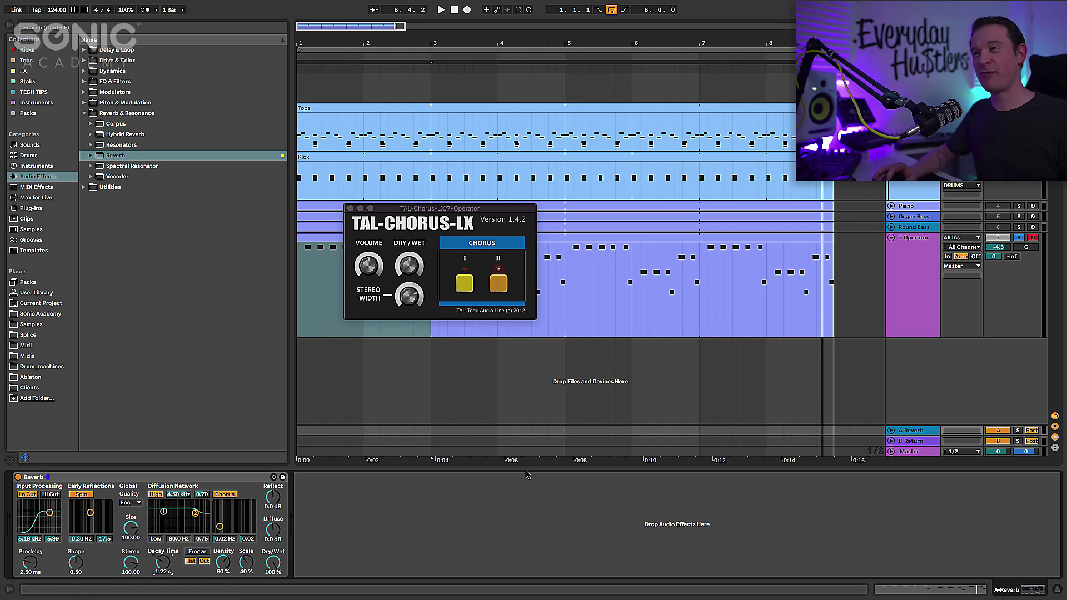
- Add a Utility after the Reverb on the A Return and widen it to 299%
{"action": "left_click", "coordinate": [343, 529]}
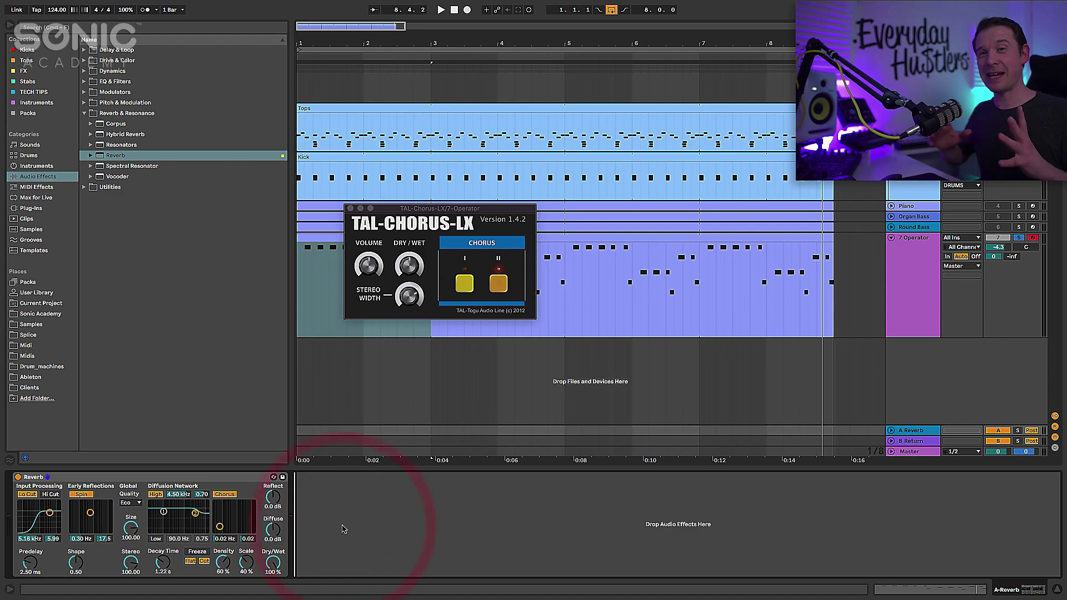
{"action": "left_click", "coordinate": [85, 113]}
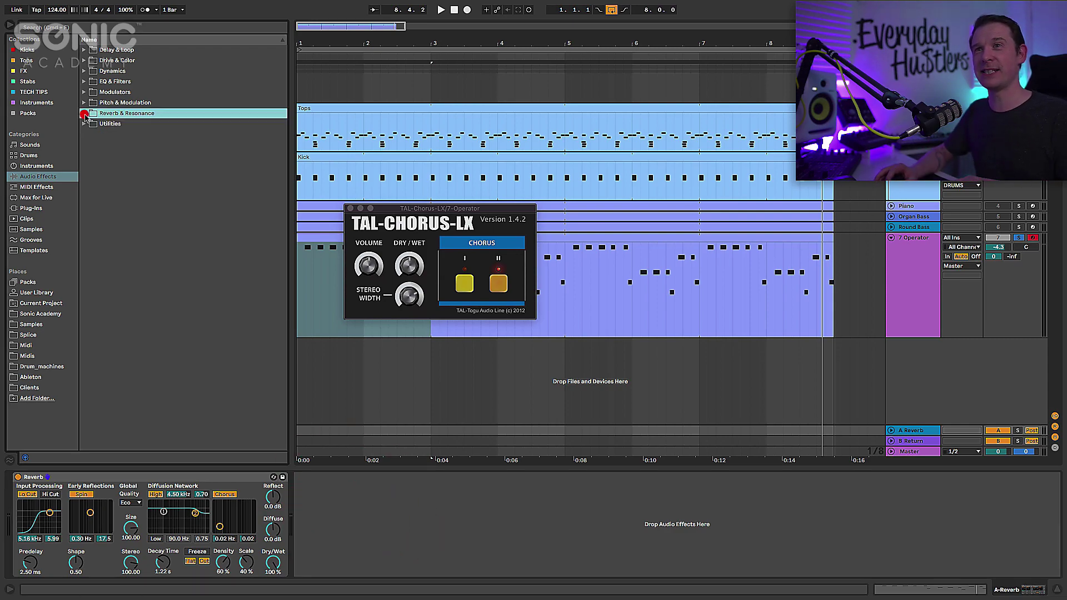
{"action": "left_click", "coordinate": [84, 123]}
{"action": "left_click_drag", "start_coordinate": [114, 178], "coordinate": [312, 528]}
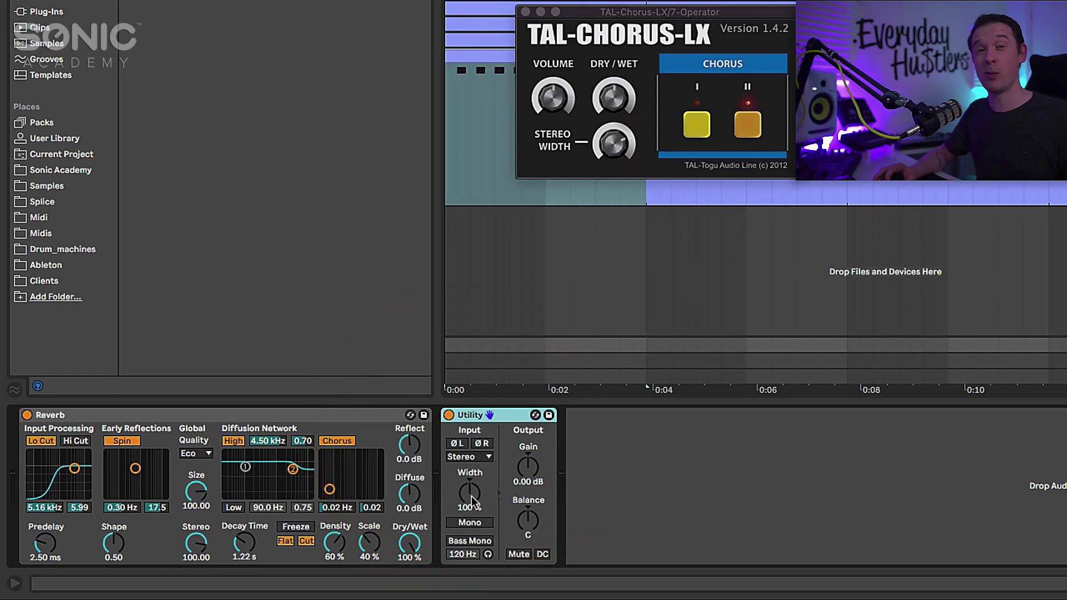
{"action": "key", "text": "space"}
{"action": "left_click_drag", "start_coordinate": [472, 502], "coordinate": [471, 456]}
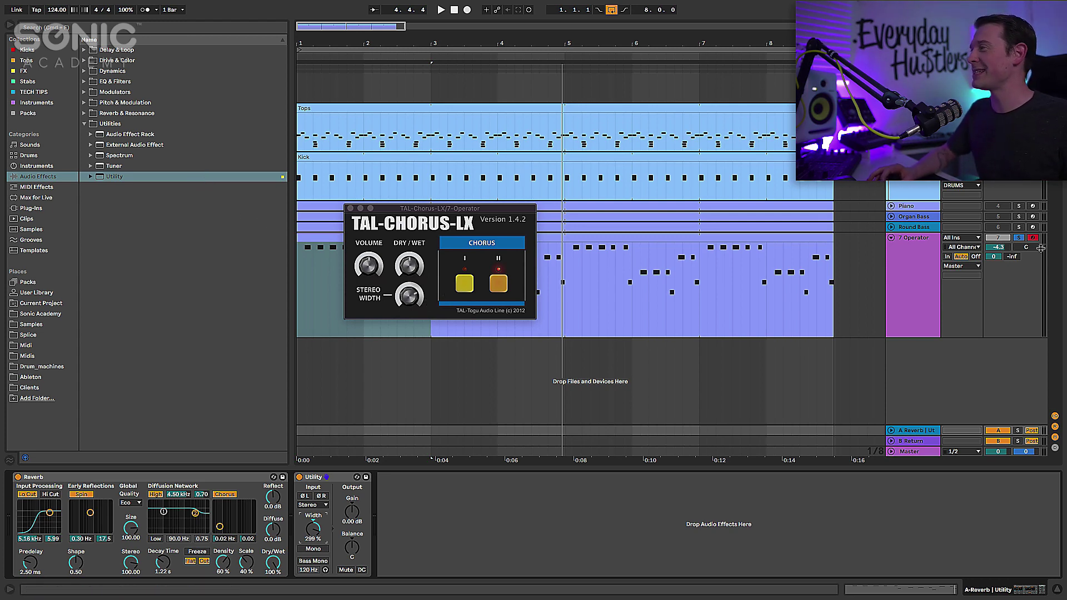
- Unsolo 7 Operator, replay the song, and lower its Send A to -6.6 dB
{"action": "left_click", "coordinate": [1019, 237]}
{"action": "key", "text": "space"}
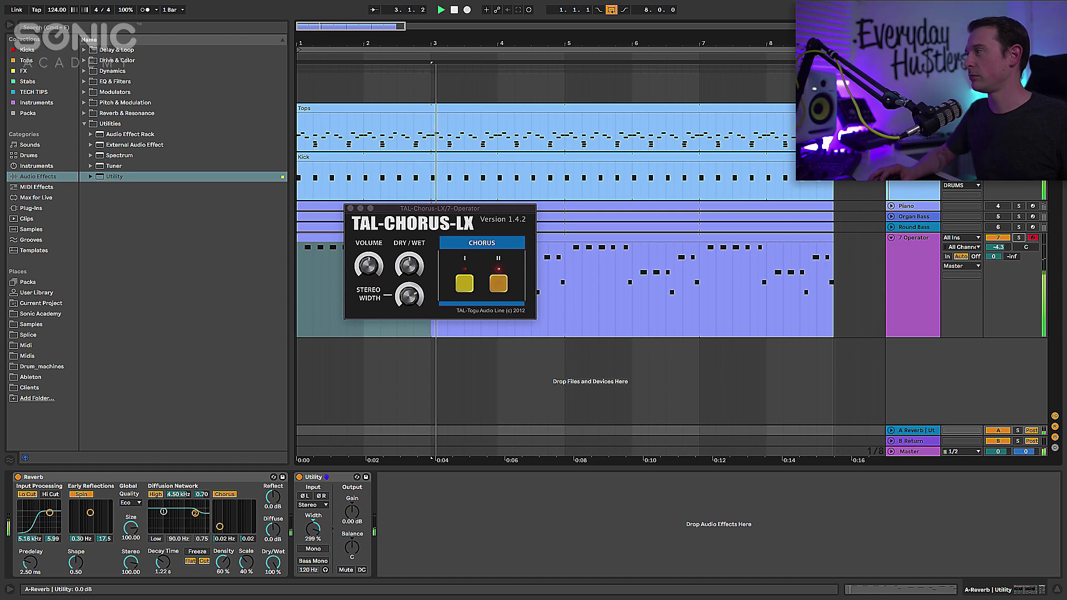
{"action": "left_click_drag", "start_coordinate": [994, 256], "coordinate": [994, 272]}
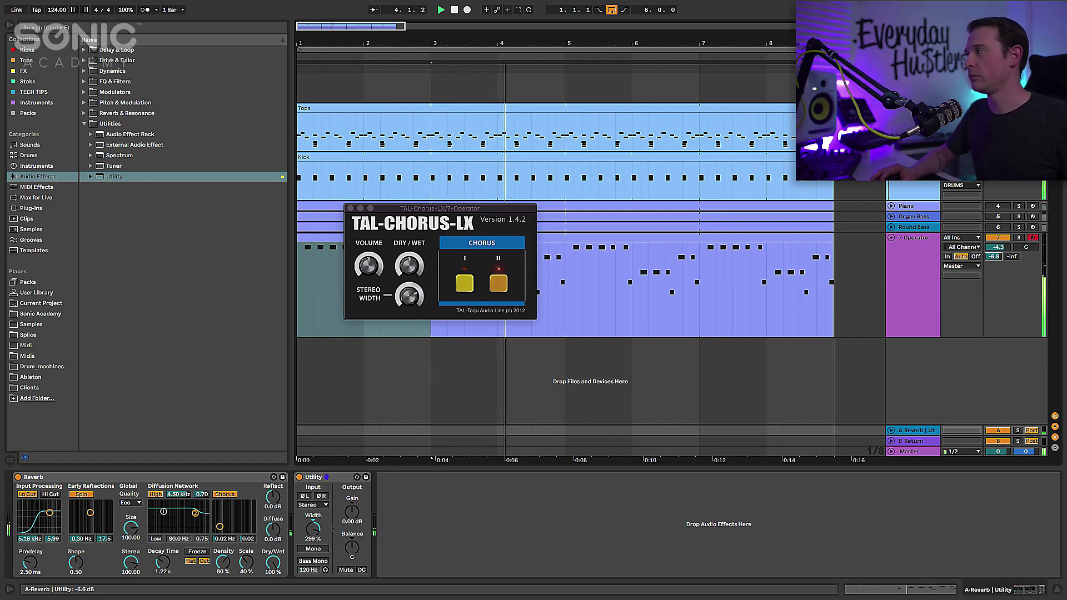
- Move the kick-sidechained Compressor from Round Bass onto the 7 Operator bass chain
{"action": "left_click", "coordinate": [917, 228]}
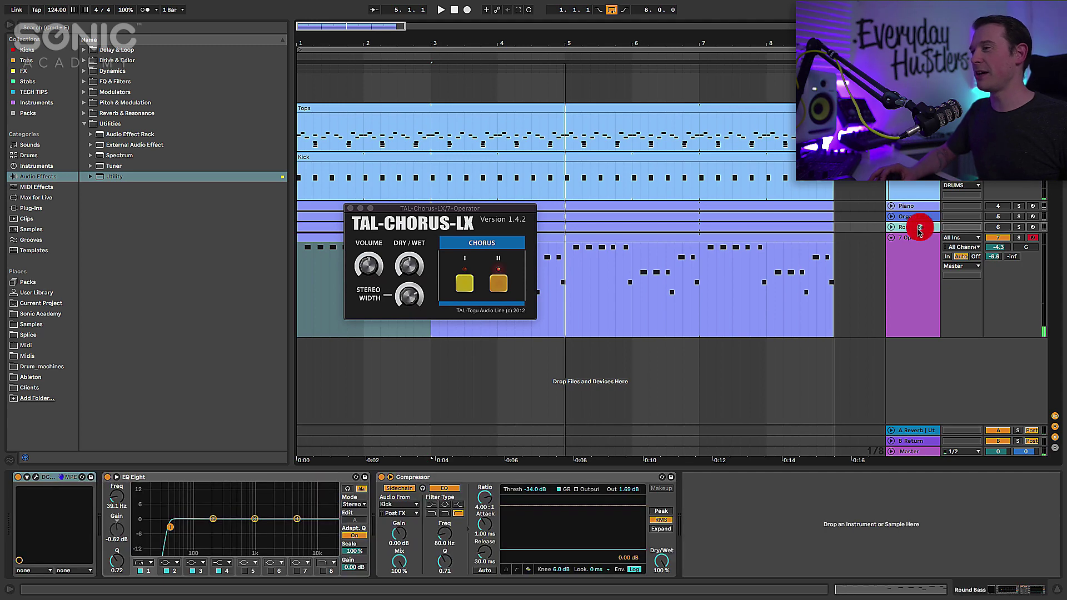
{"action": "left_click", "coordinate": [486, 477]}
{"action": "left_click_drag", "start_coordinate": [475, 478], "coordinate": [718, 381]}
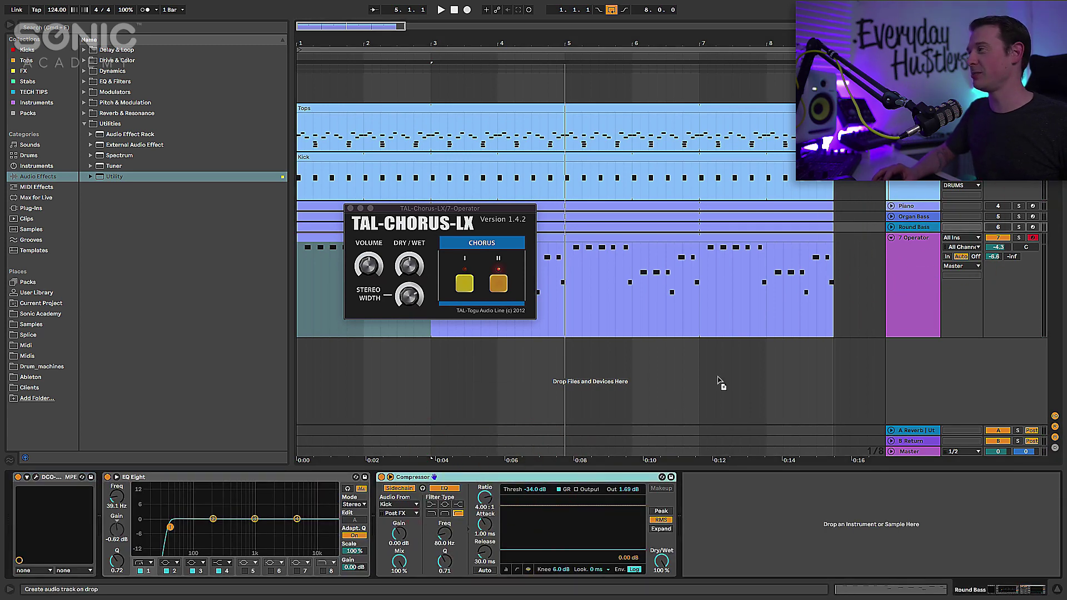
{"action": "left_click", "coordinate": [916, 282]}
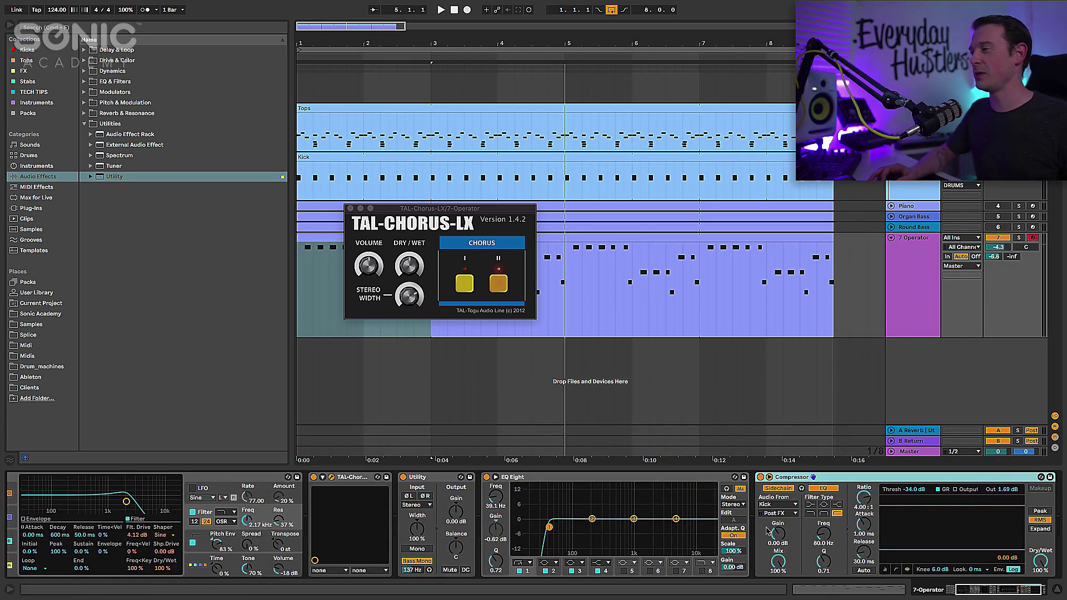
- While playing back, raise the Compressor threshold to -31.2 dB
{"action": "scroll", "coordinate": [767, 532], "scroll_direction": "right", "scroll_amount": 2}
{"action": "key", "text": "space"}
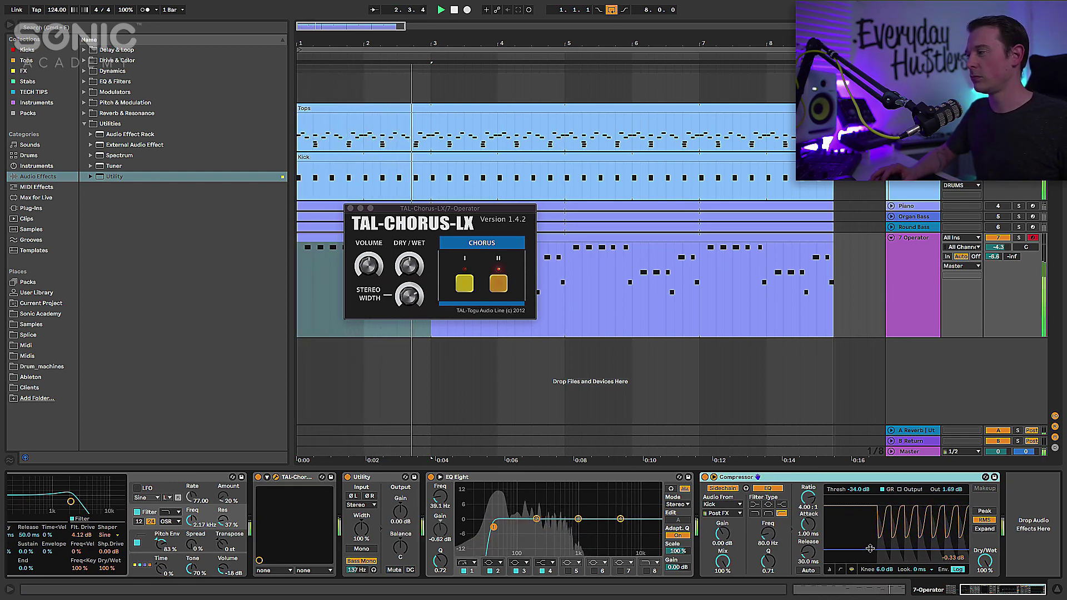
{"action": "left_click_drag", "start_coordinate": [876, 545], "coordinate": [876, 538]}
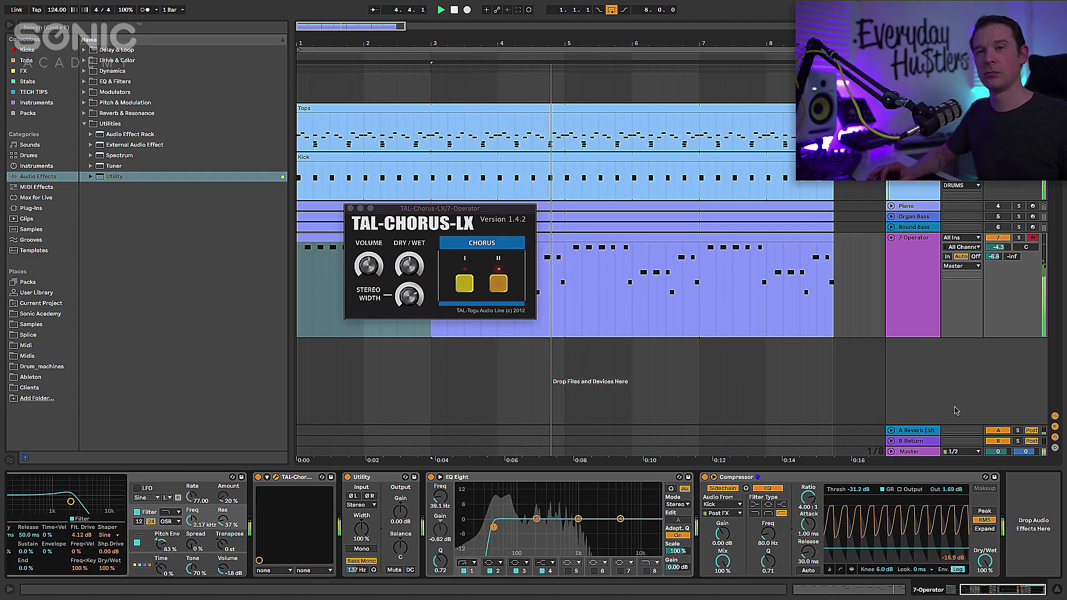
- Close the TAL-Chorus-LX plugin window on the 7 Operator track
{"action": "left_click", "coordinate": [937, 391]}
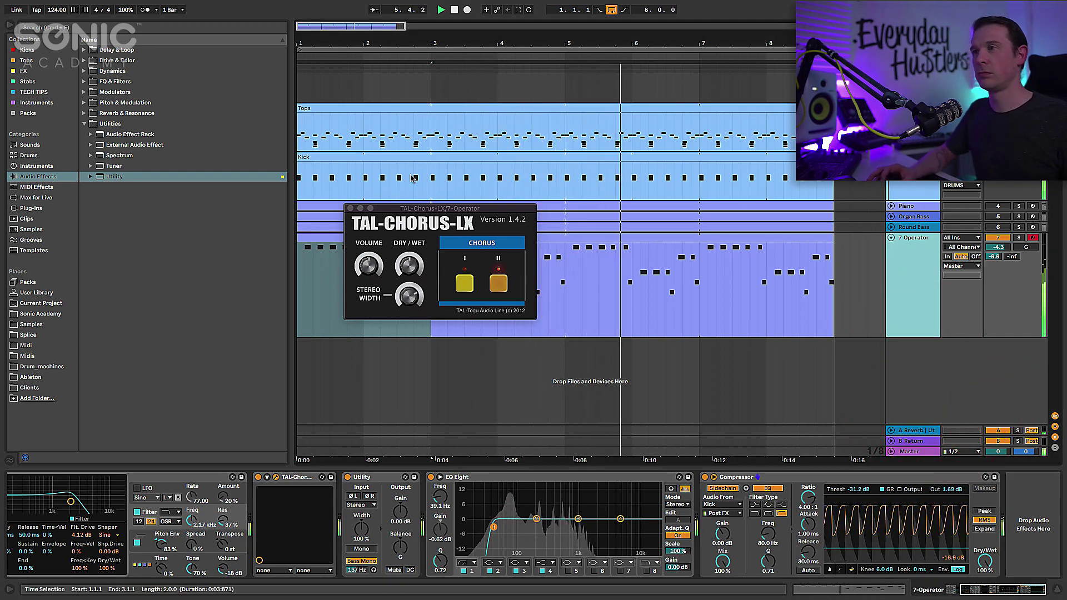
{"action": "left_click", "coordinate": [346, 209]}
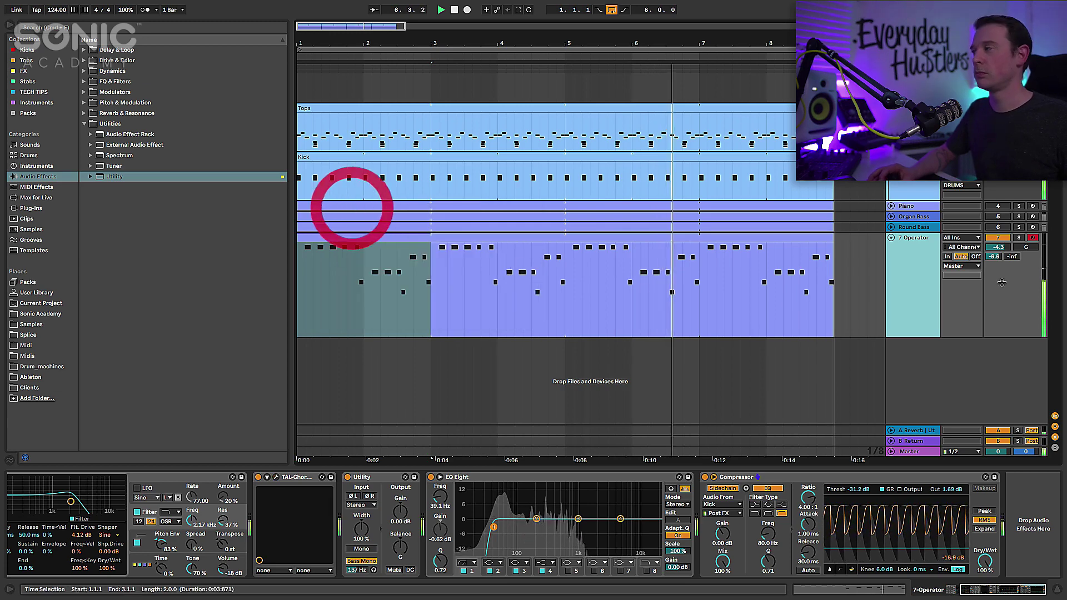
{"action": "left_click", "coordinate": [916, 274]}
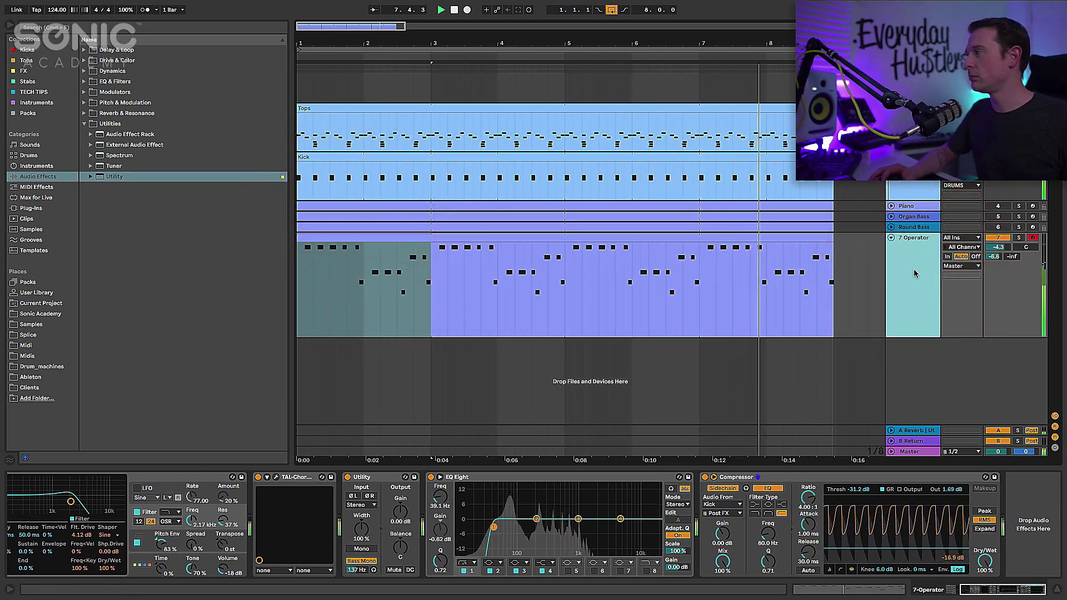